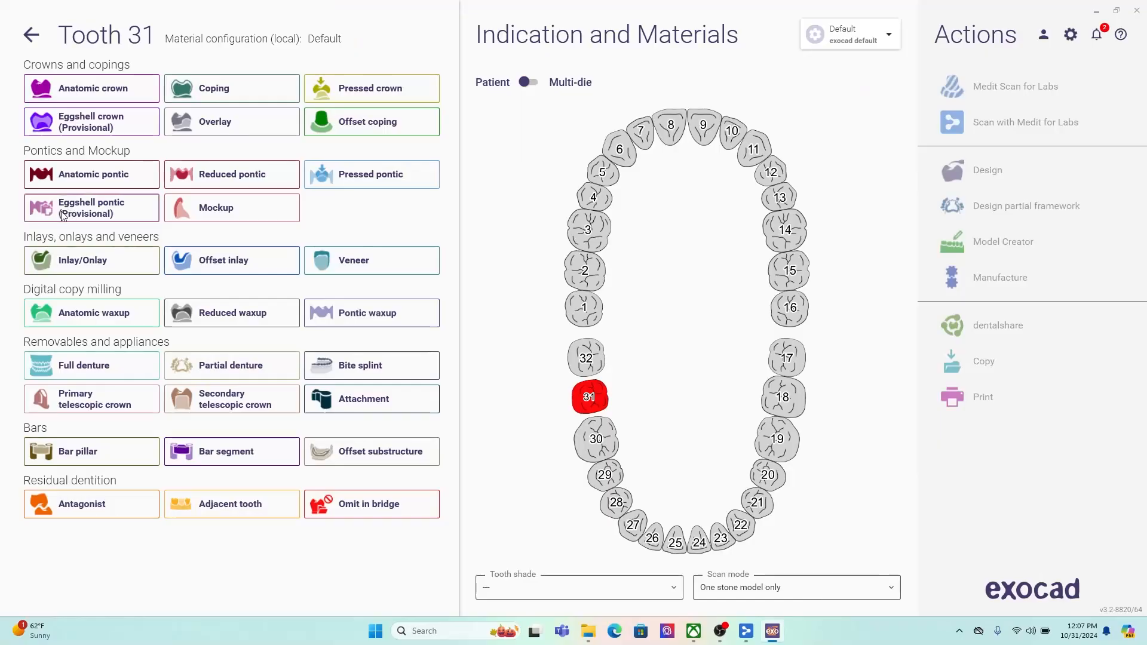
# - Define an upper and lower full denture with Print Base, Mill Teeth and copying of the existing scanned denture, and save the project
pyautogui.click(920, 399)
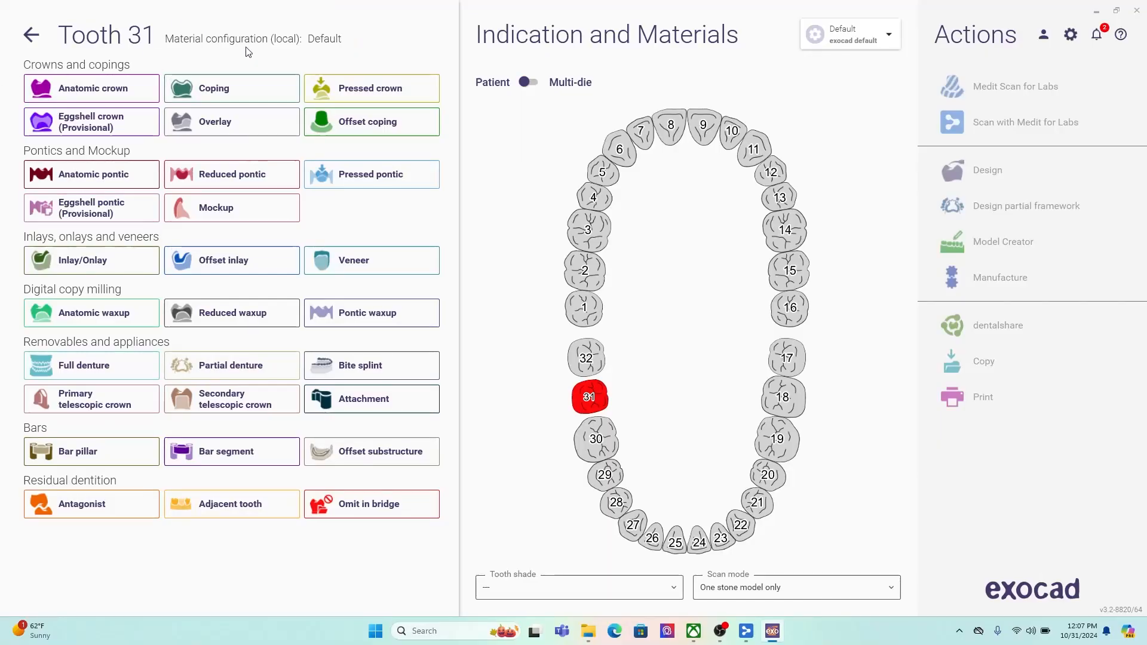
pyautogui.click(103, 368)
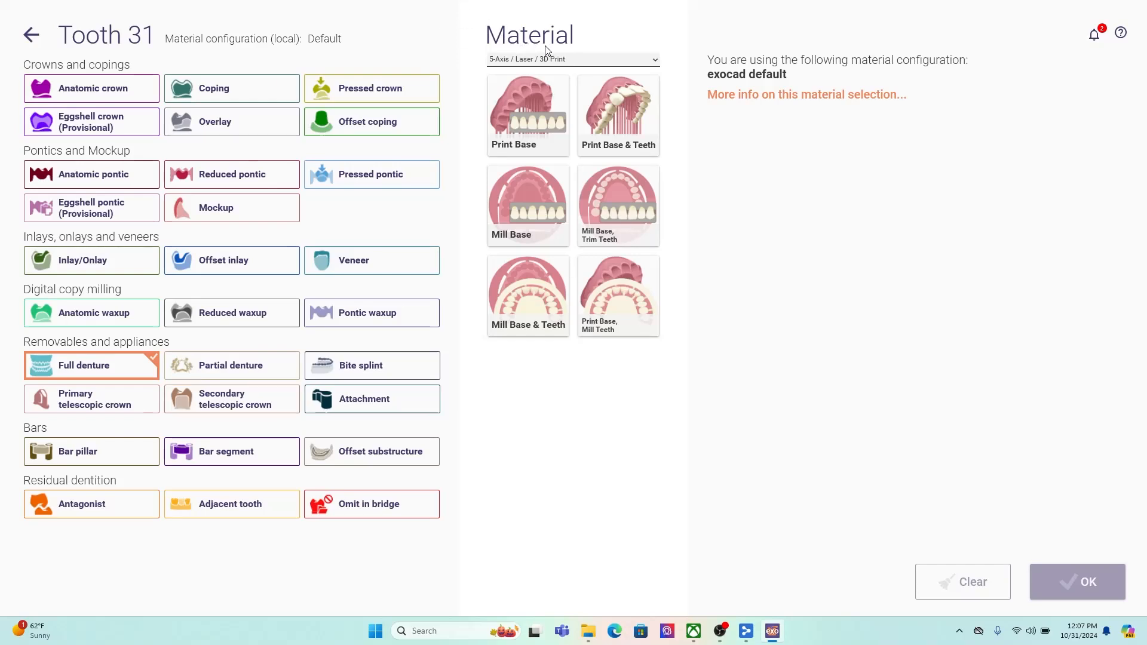
pyautogui.click(622, 274)
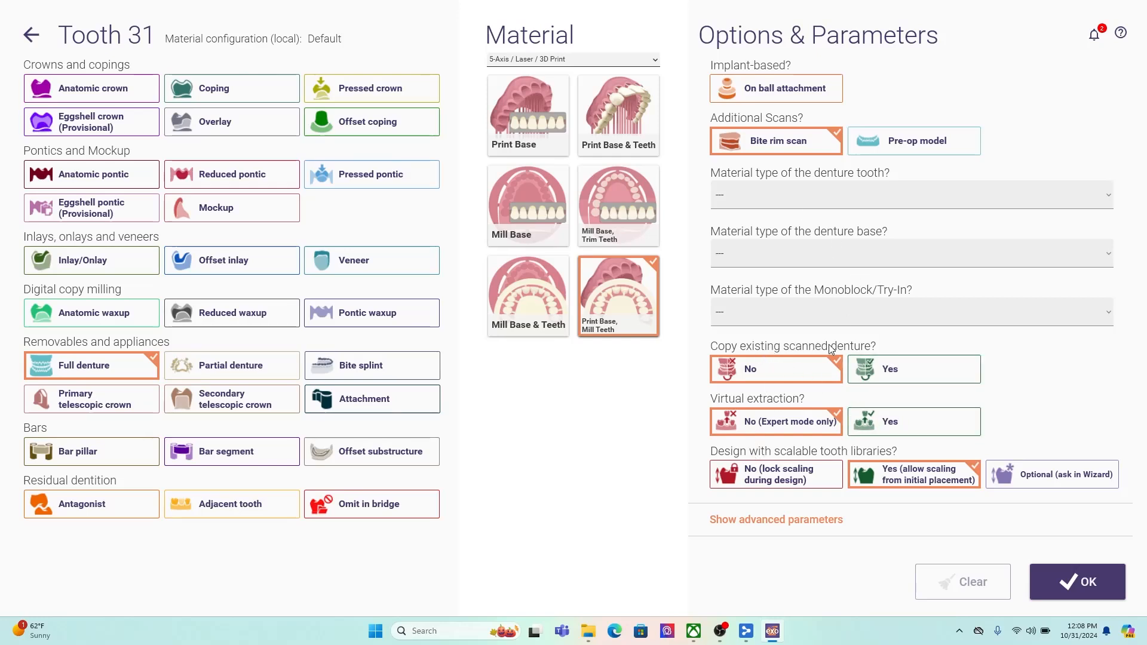
pyautogui.click(889, 372)
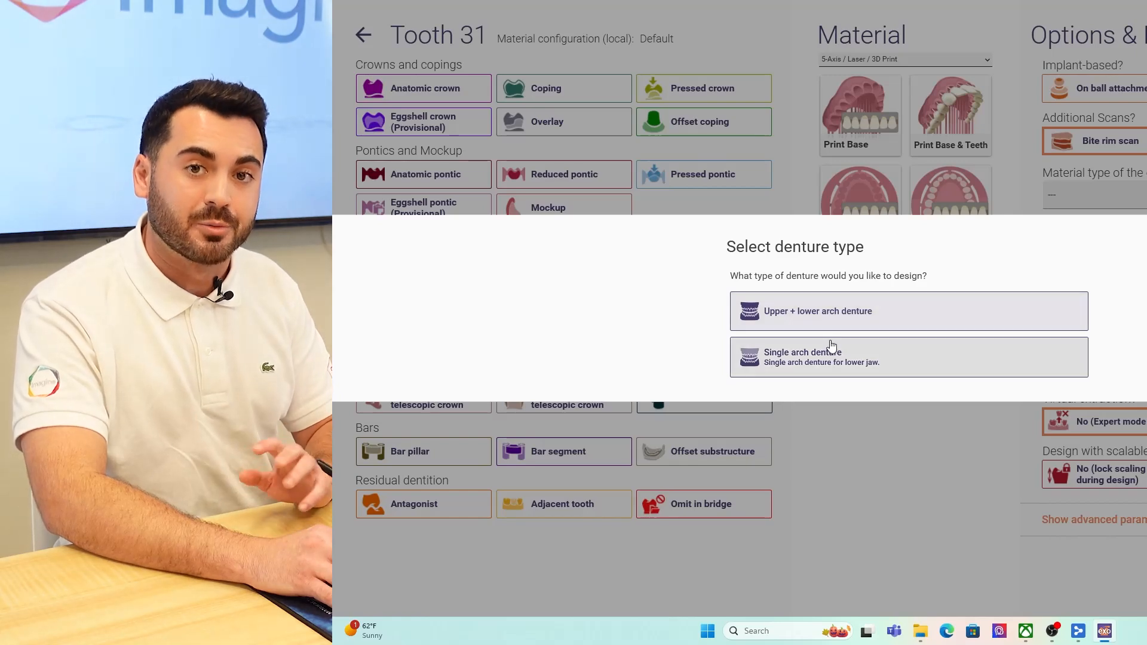
pyautogui.click(784, 313)
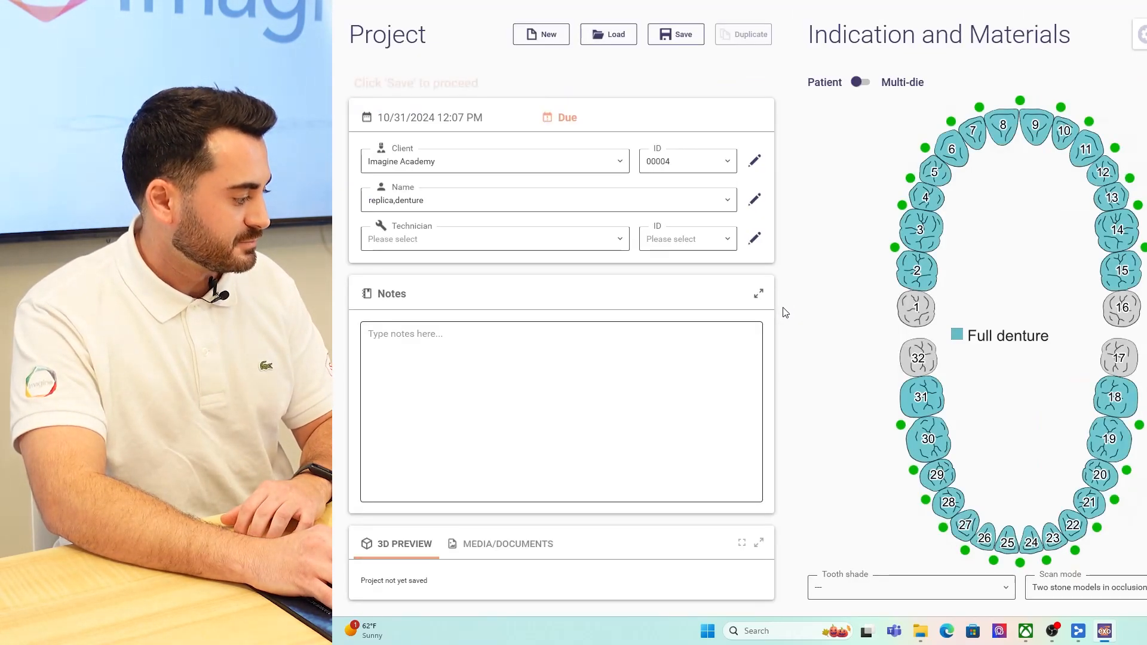
pyautogui.moveTo(922, 282)
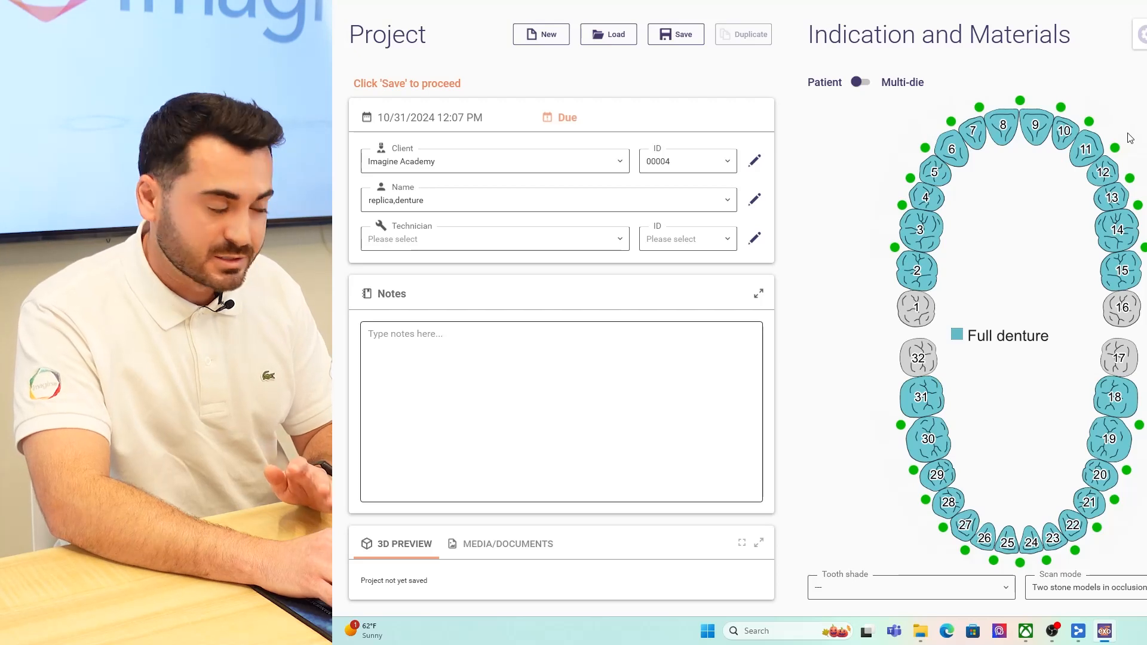
pyautogui.click(684, 36)
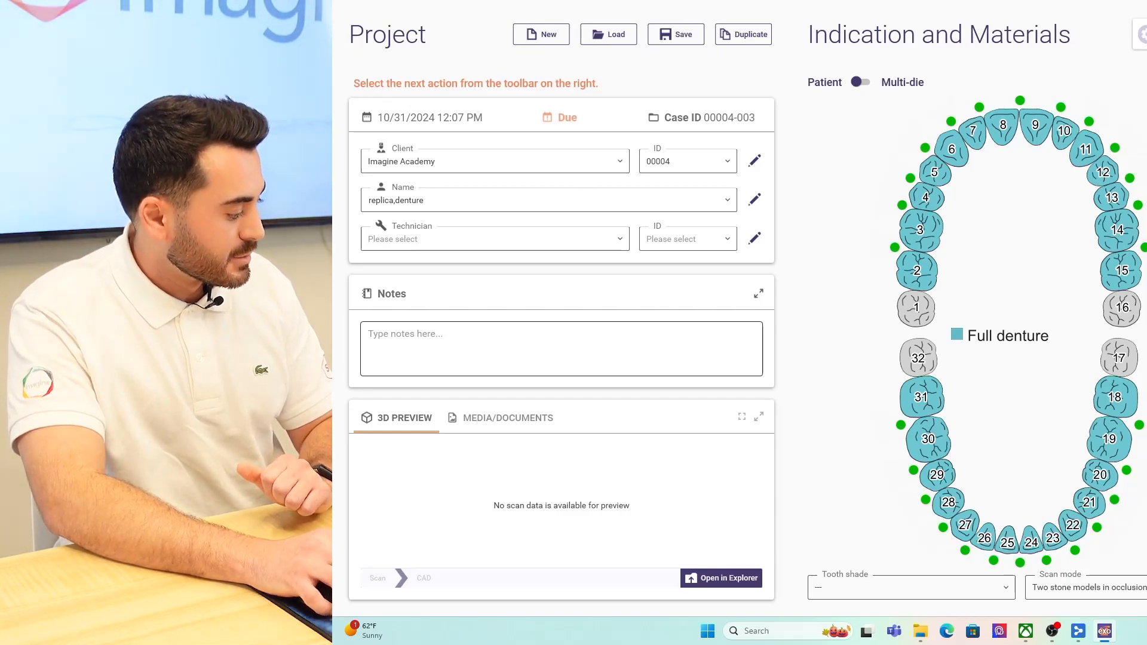
# - Copy the mandibular and maxillary denture STL files from the "replica denture" folder inside Medit Cases on the Desktop
pyautogui.click(730, 583)
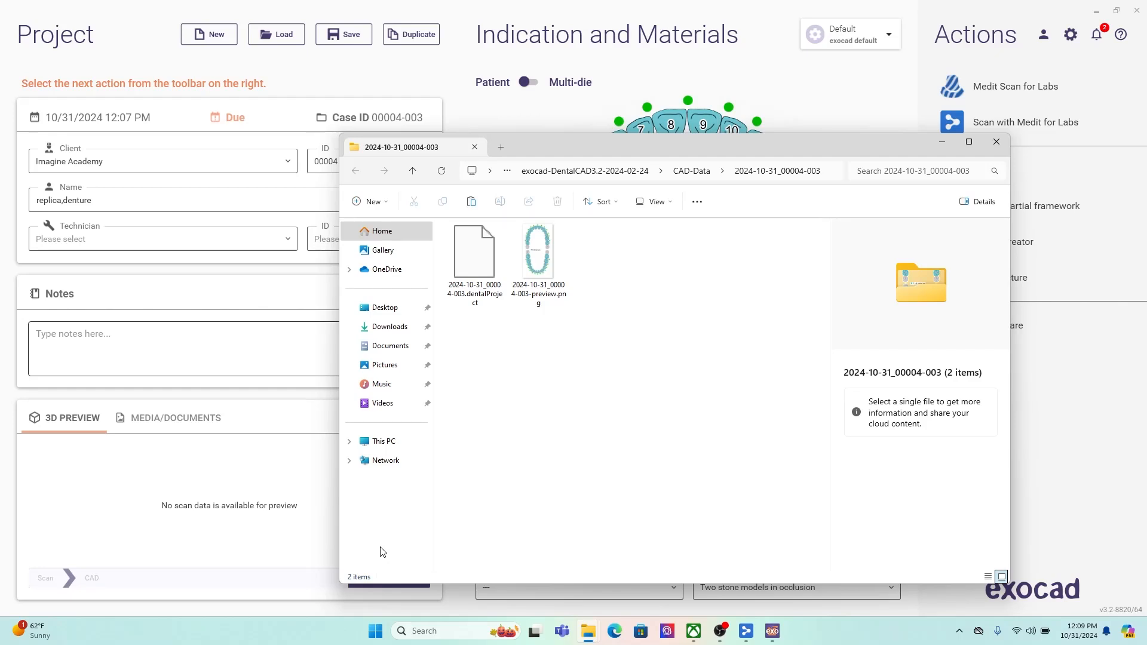
pyautogui.click(386, 309)
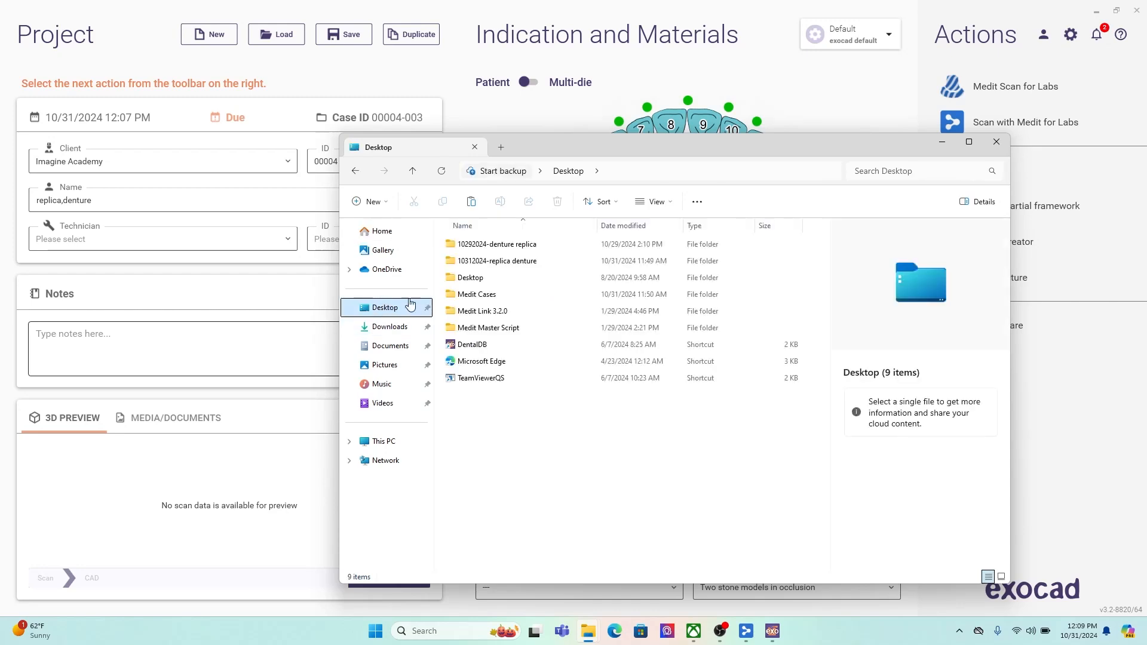
pyautogui.doubleClick(487, 294)
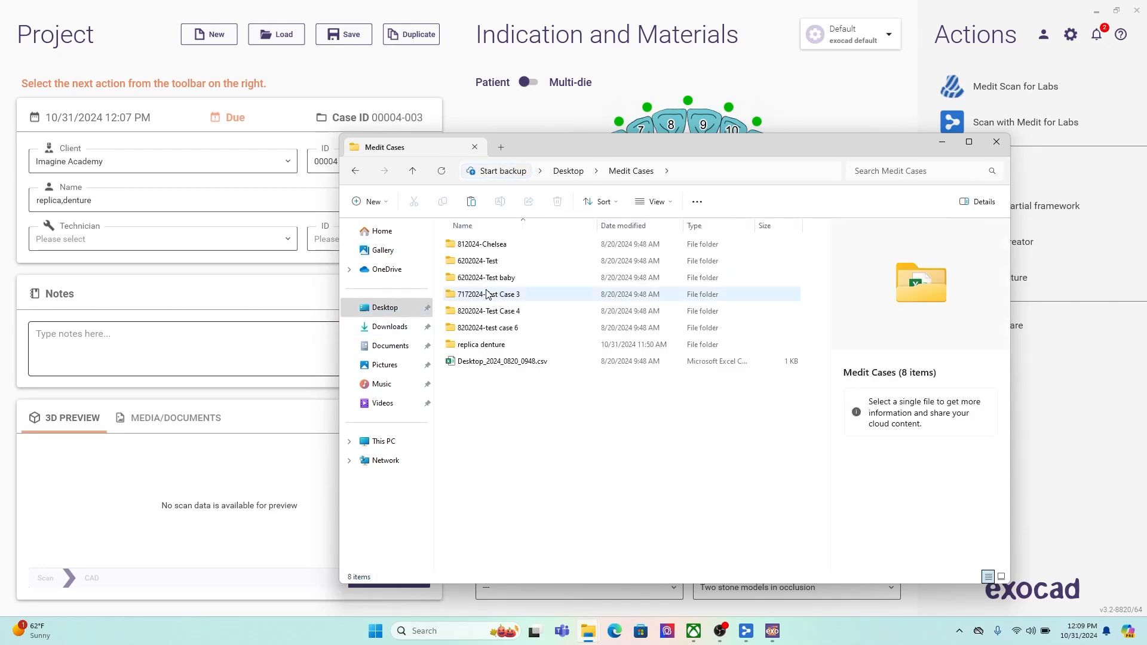
pyautogui.doubleClick(519, 346)
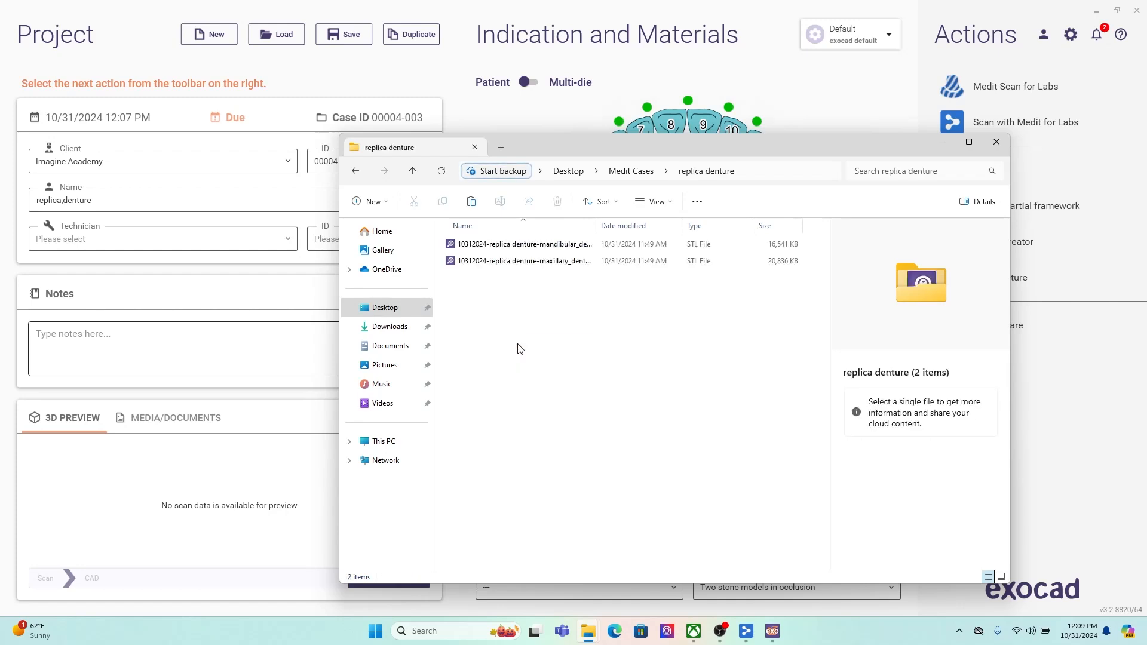
pyautogui.click(525, 244)
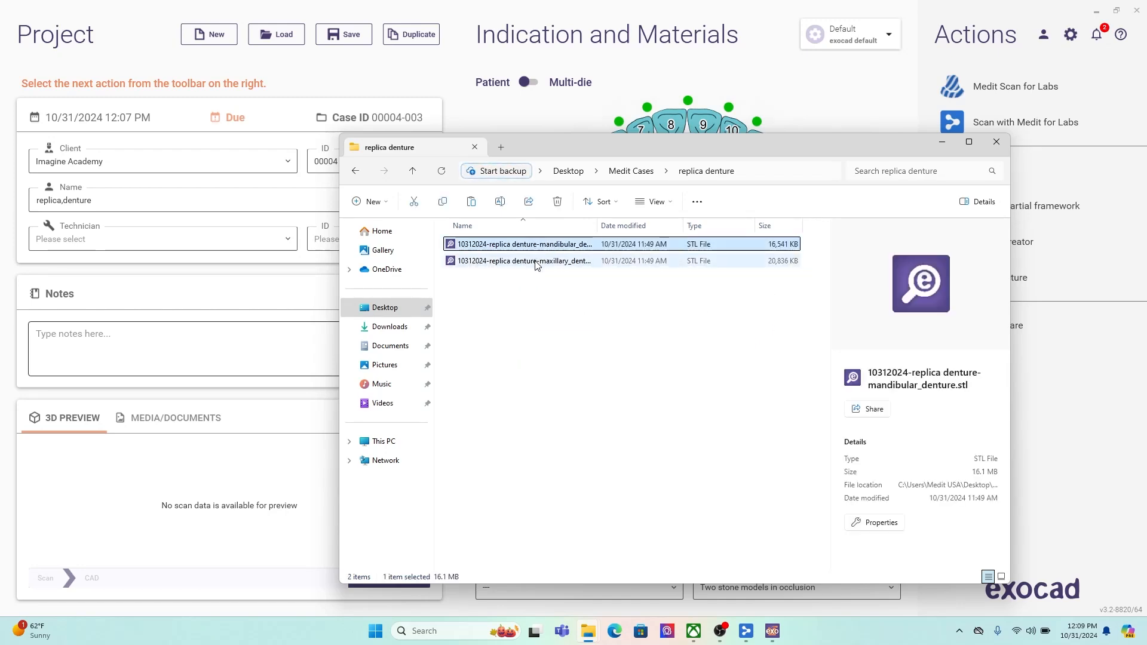
pyautogui.keyDown('shift'); pyautogui.click(532, 261); pyautogui.keyUp('shift')
pyautogui.click(443, 202)
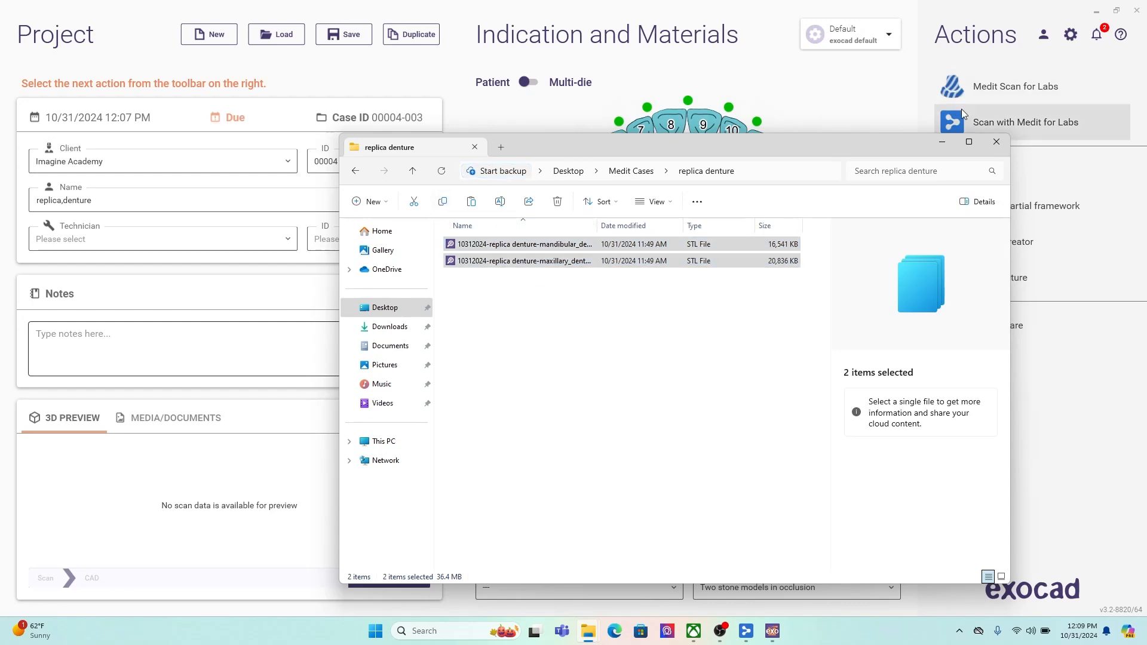
pyautogui.click(997, 142)
# - Paste the two denture STL files into the exocad project folder and close the folder window
pyautogui.click(389, 578)
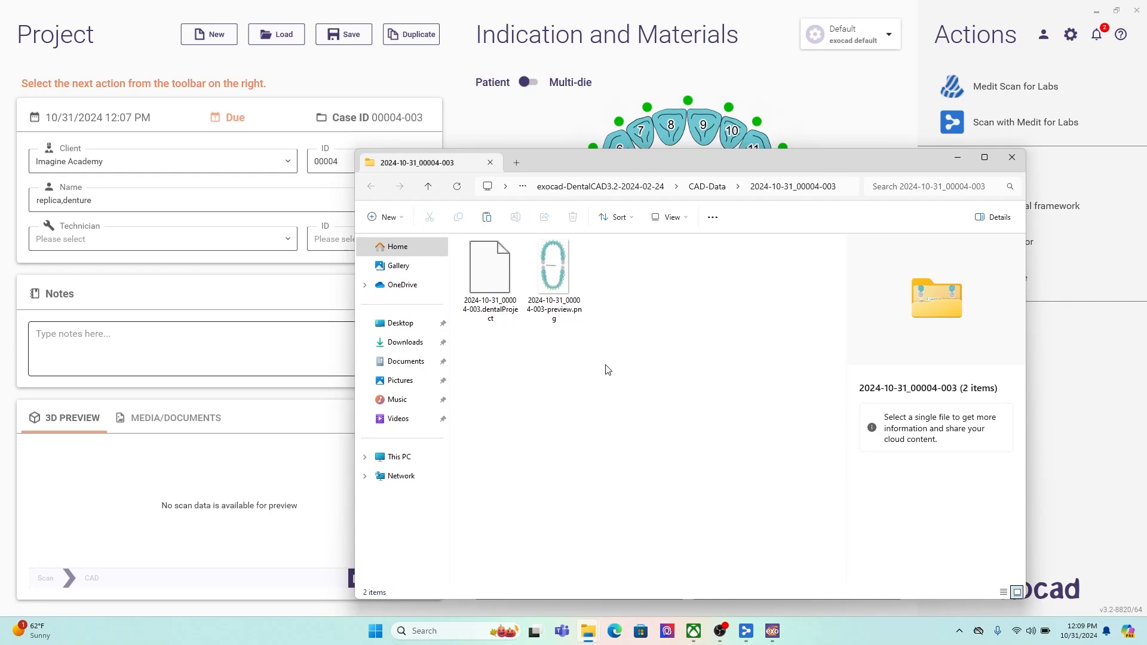
pyautogui.click(489, 218)
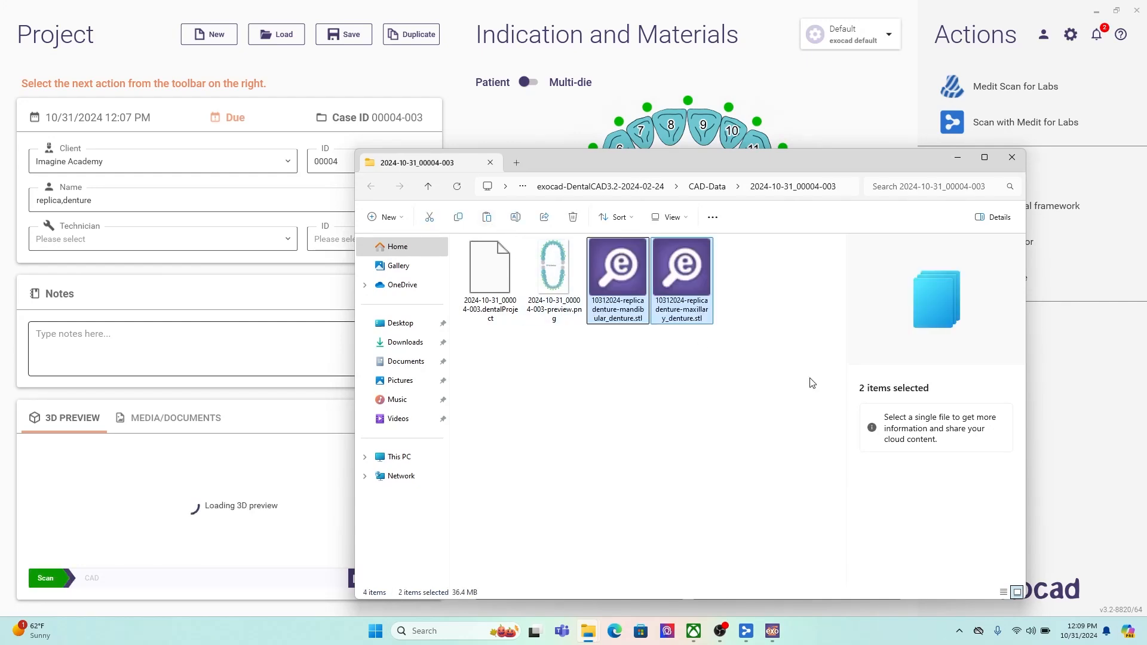
pyautogui.click(805, 396)
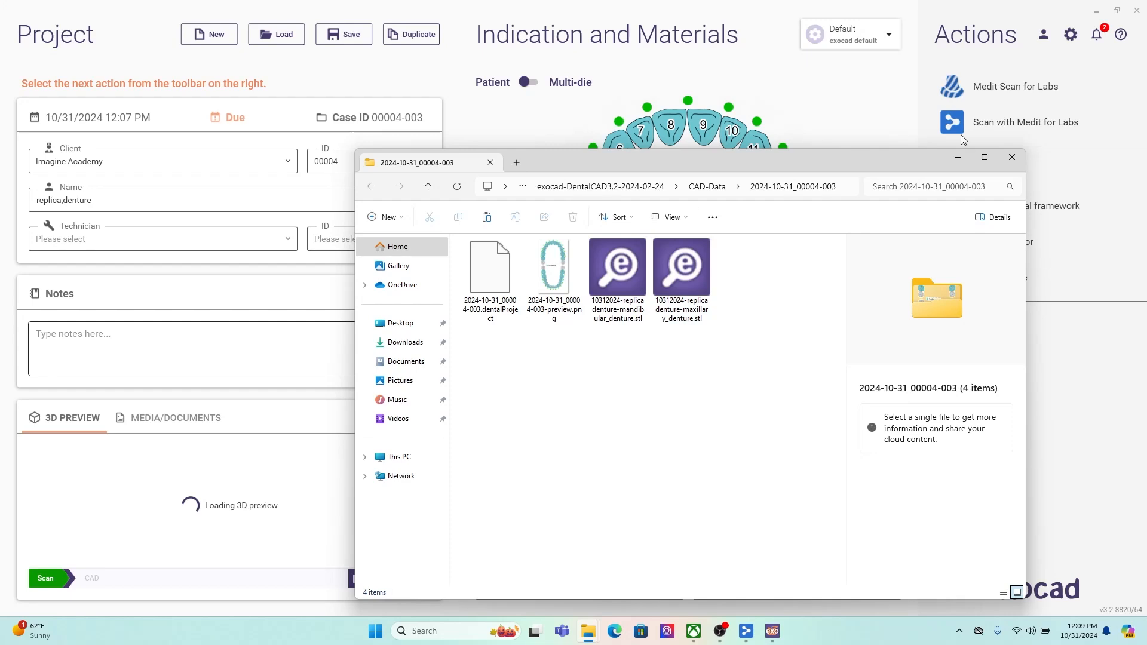
pyautogui.click(1012, 156)
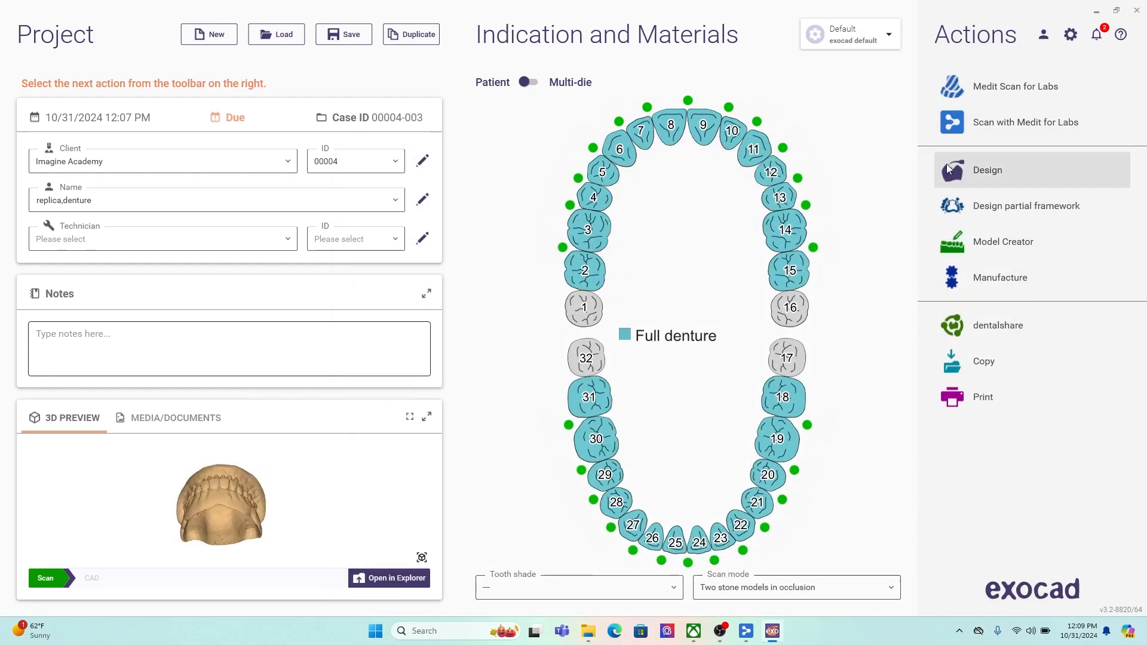
# - Start the design, loading the maxillary STL as the upper denture scan and the mandibular STL as the lower one
pyautogui.click(1035, 177)
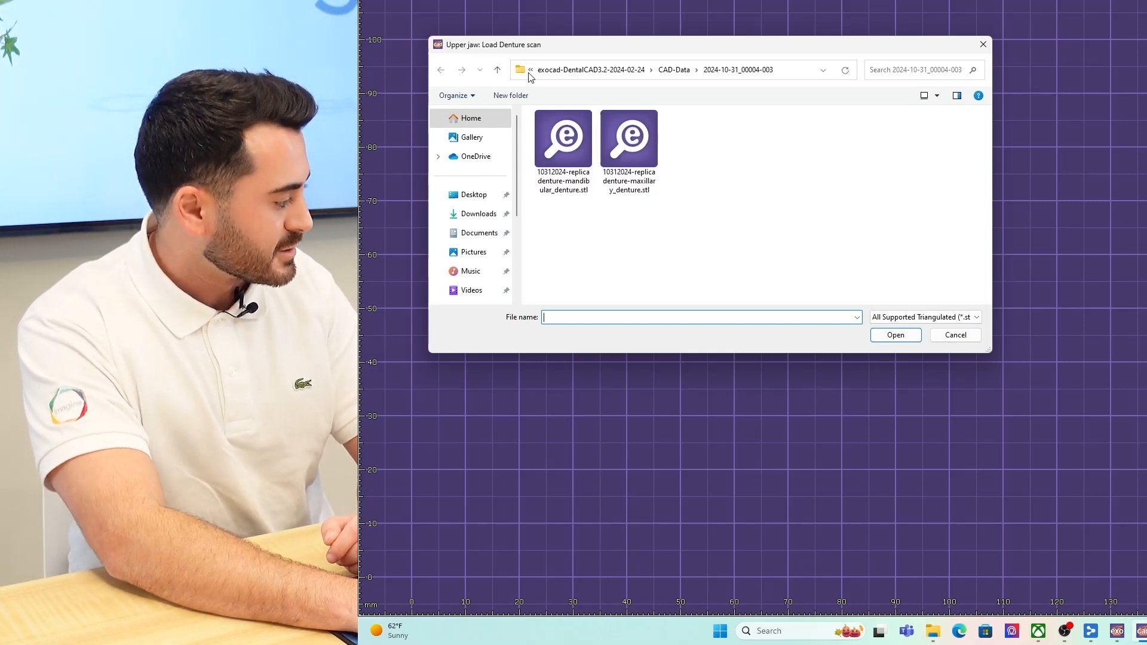
pyautogui.doubleClick(637, 145)
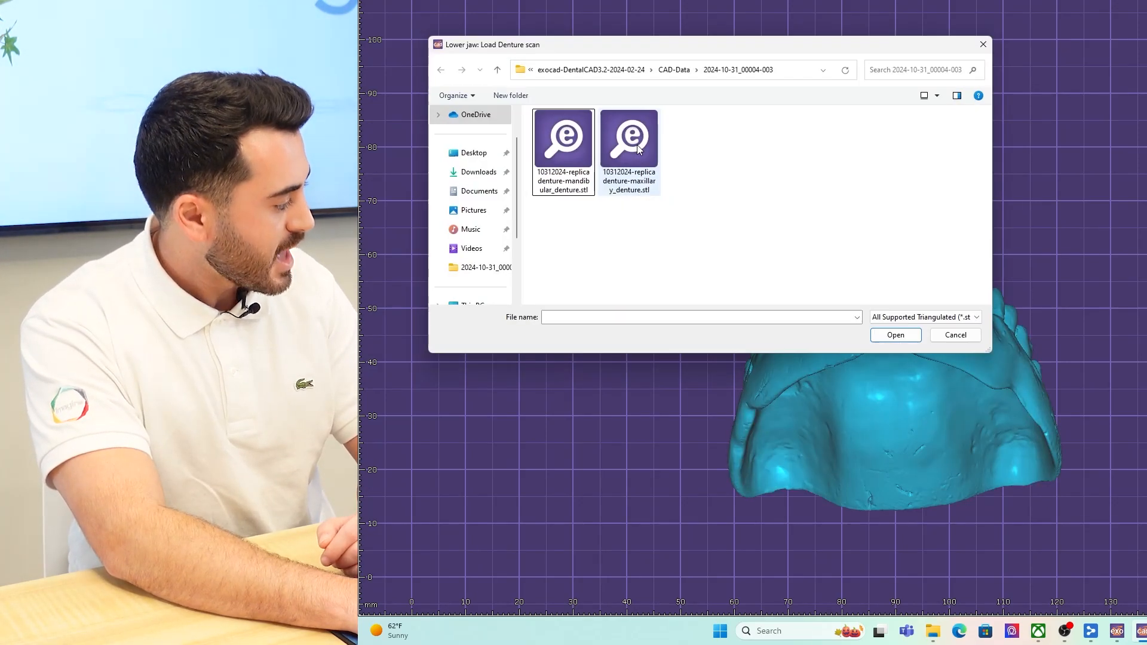
pyautogui.doubleClick(562, 149)
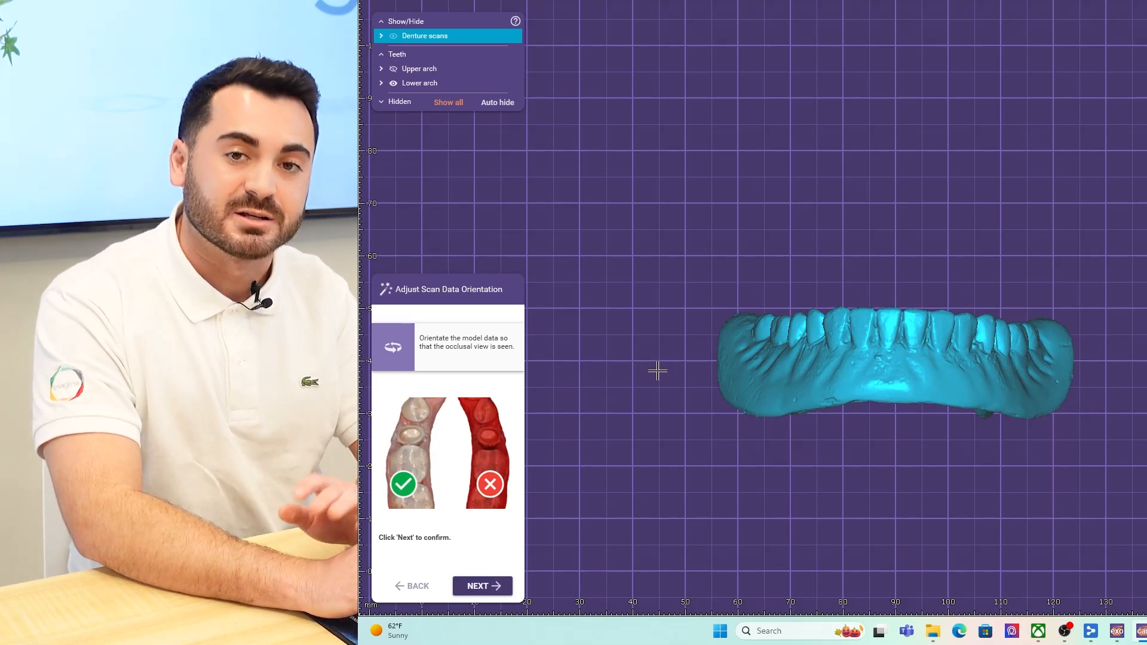
# - Orient the lower denture scan so that its occlusal surfaces face the viewer
pyautogui.moveTo(810, 379); pyautogui.dragTo(812, 380, button='right')
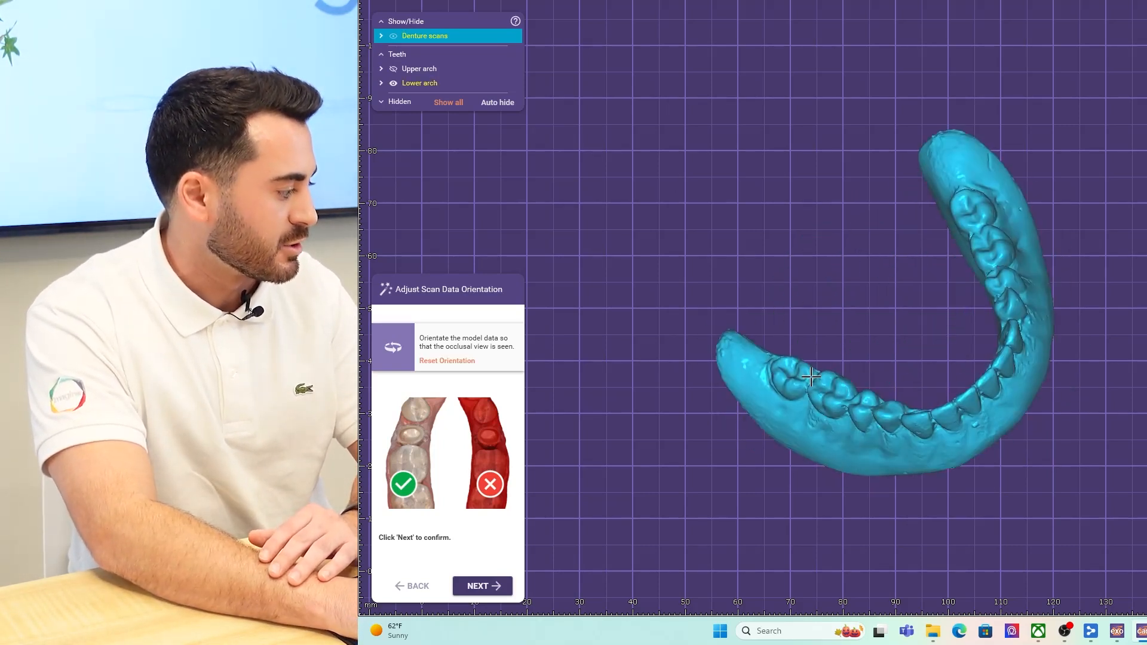
pyautogui.moveTo(1071, 243); pyautogui.dragTo(1073, 251, button='right')
pyautogui.moveTo(1074, 252); pyautogui.dragTo(1071, 251, button='right')
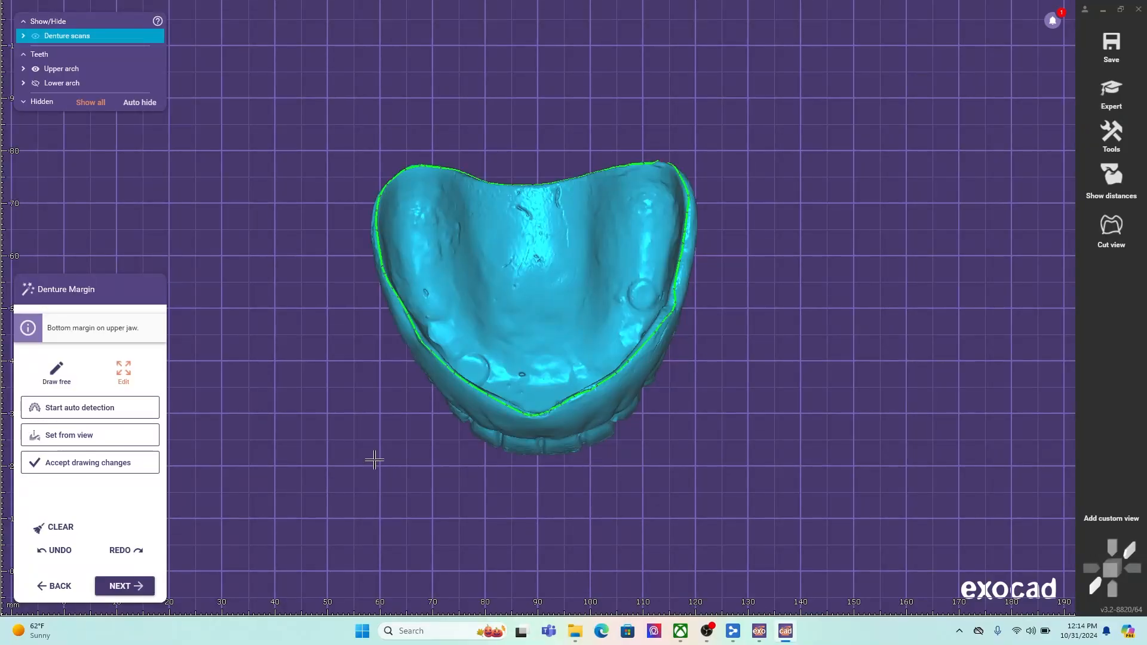
# - Check the bottom margin around the upper denture, correct it beside the small hole at the rear corner, and accept it
pyautogui.moveTo(525, 309); pyautogui.dragTo(560, 291, button='right')
pyautogui.moveTo(603, 333); pyautogui.dragTo(644, 371, button='right')
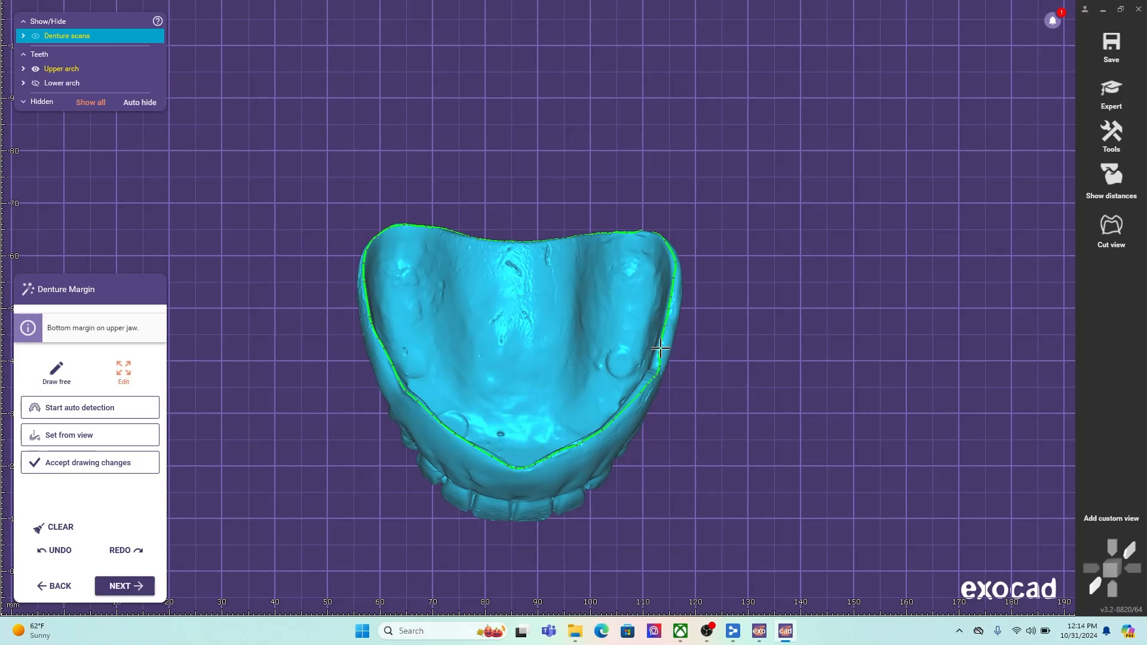
pyautogui.moveTo(424, 311); pyautogui.dragTo(508, 299, button='right')
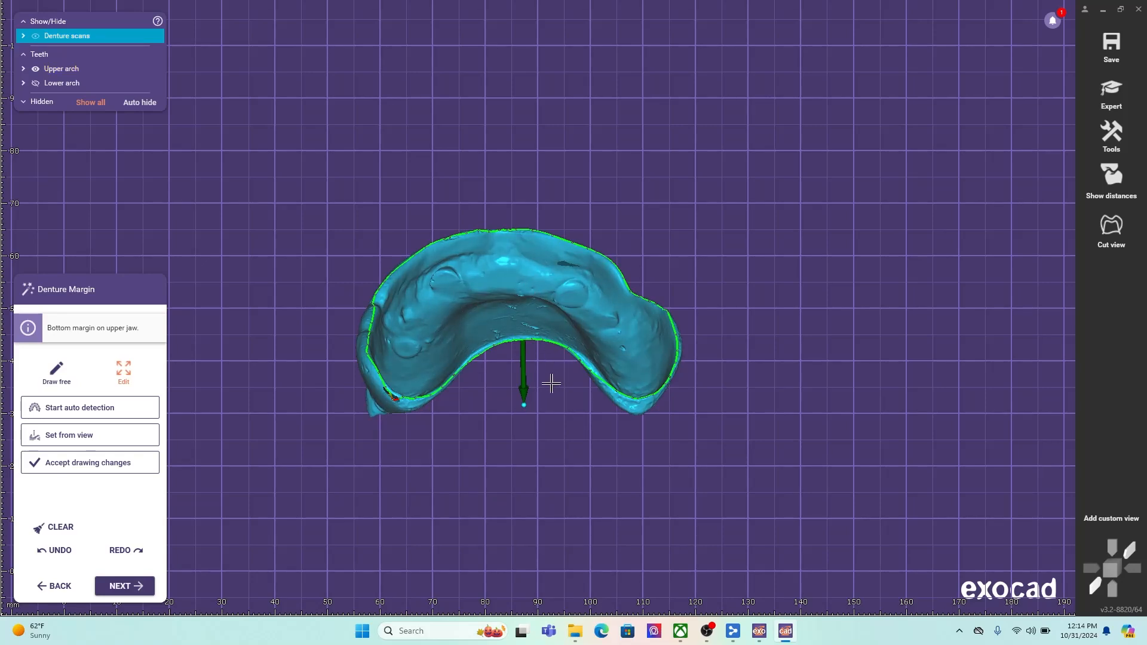
pyautogui.scroll(8, 556, 383)
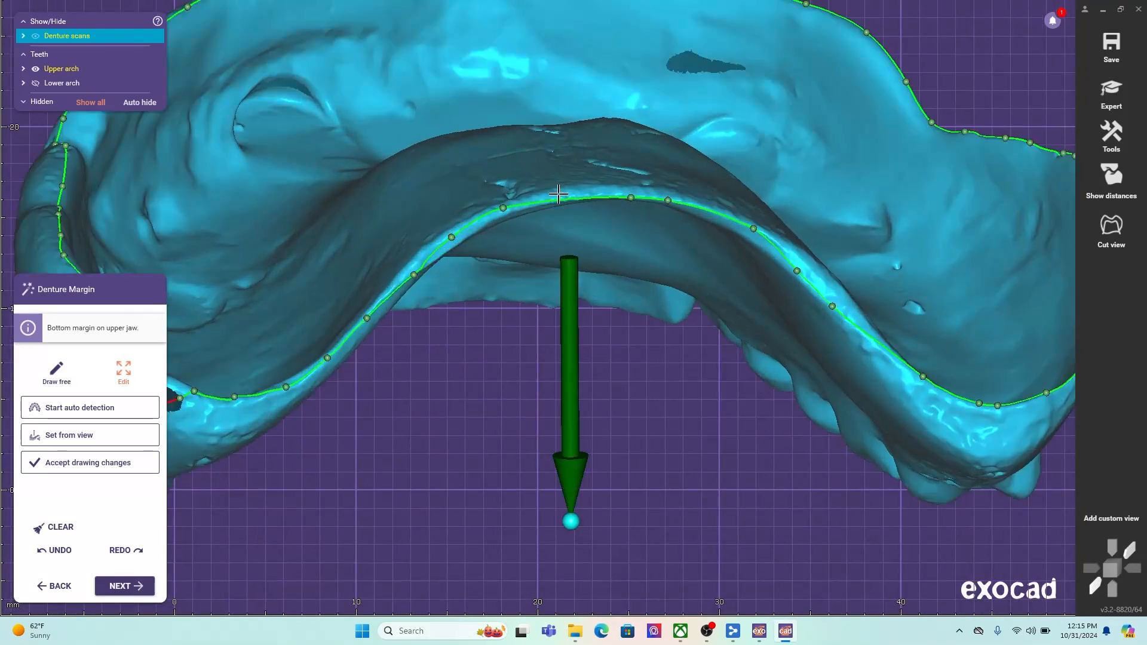
pyautogui.moveTo(780, 265); pyautogui.dragTo(703, 281, button='right')
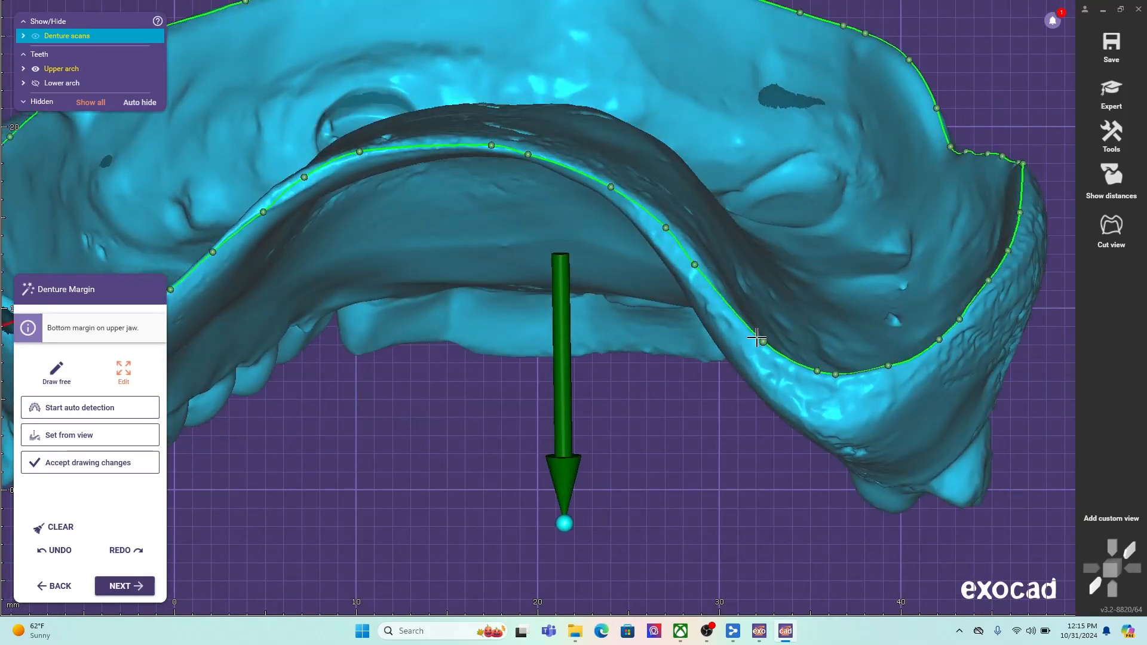
pyautogui.moveTo(757, 337); pyautogui.dragTo(735, 393, button='right')
pyautogui.scroll(-4, 815, 323)
pyautogui.moveTo(815, 322); pyautogui.dragTo(511, 529, button='right')
pyautogui.scroll(5, 364, 410)
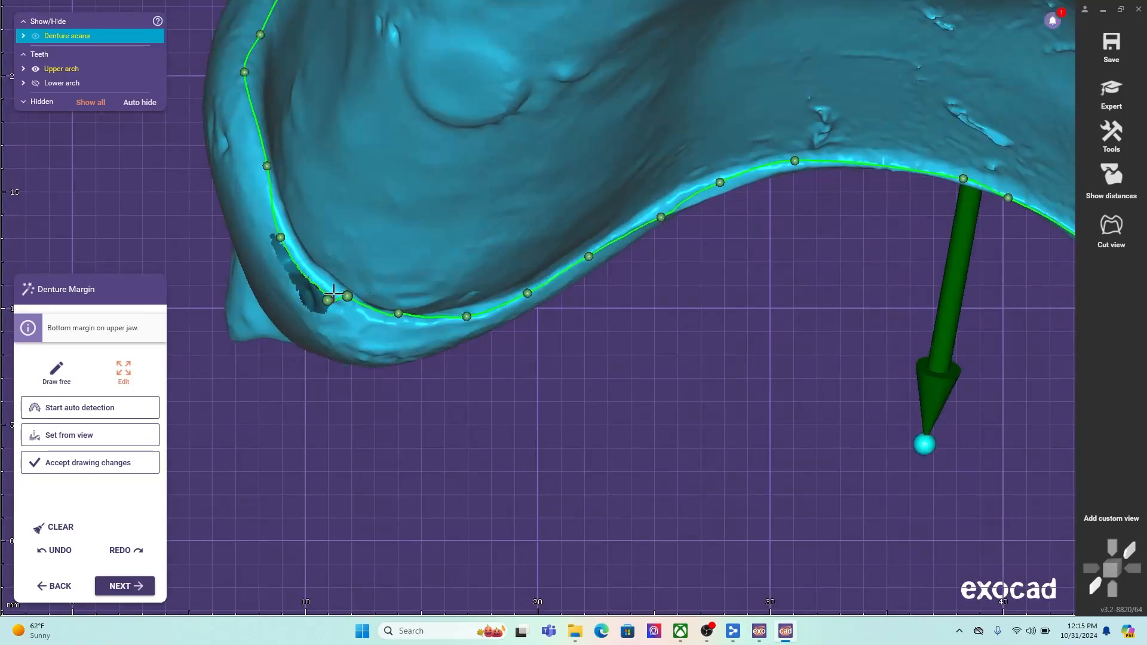
pyautogui.moveTo(510, 356); pyautogui.dragTo(493, 378, button='right')
pyautogui.scroll(-1, 493, 377)
pyautogui.scroll(-4, 447, 170)
pyautogui.moveTo(426, 219); pyautogui.dragTo(379, 191, button='right')
pyautogui.moveTo(408, 152); pyautogui.dragTo(506, 189, button='right')
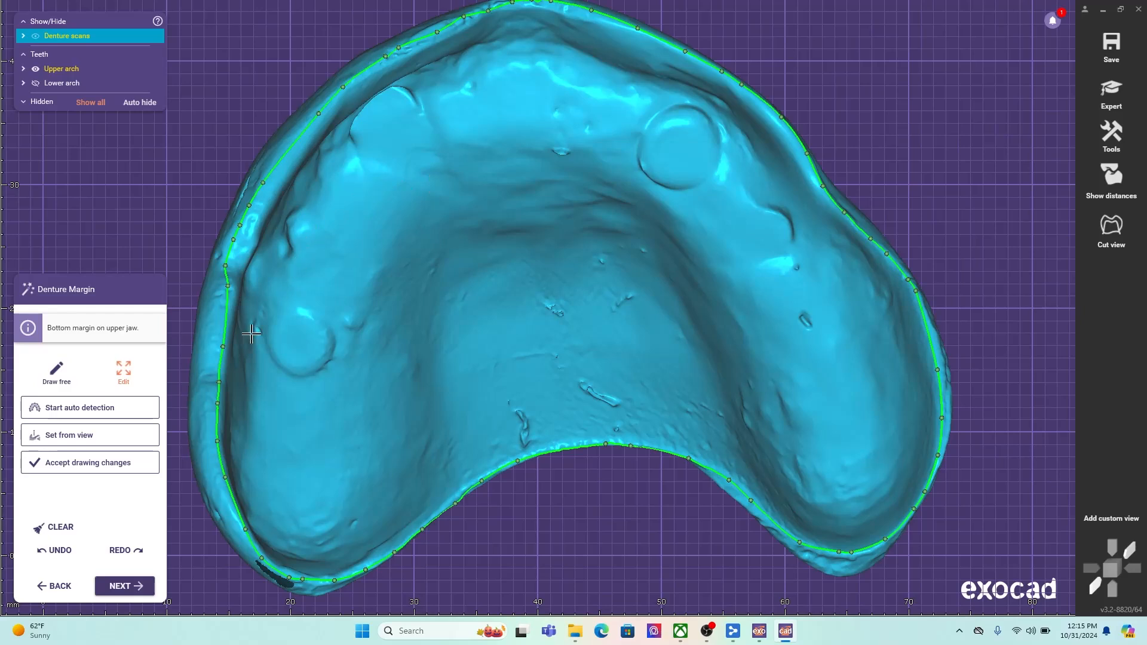
pyautogui.click(141, 588)
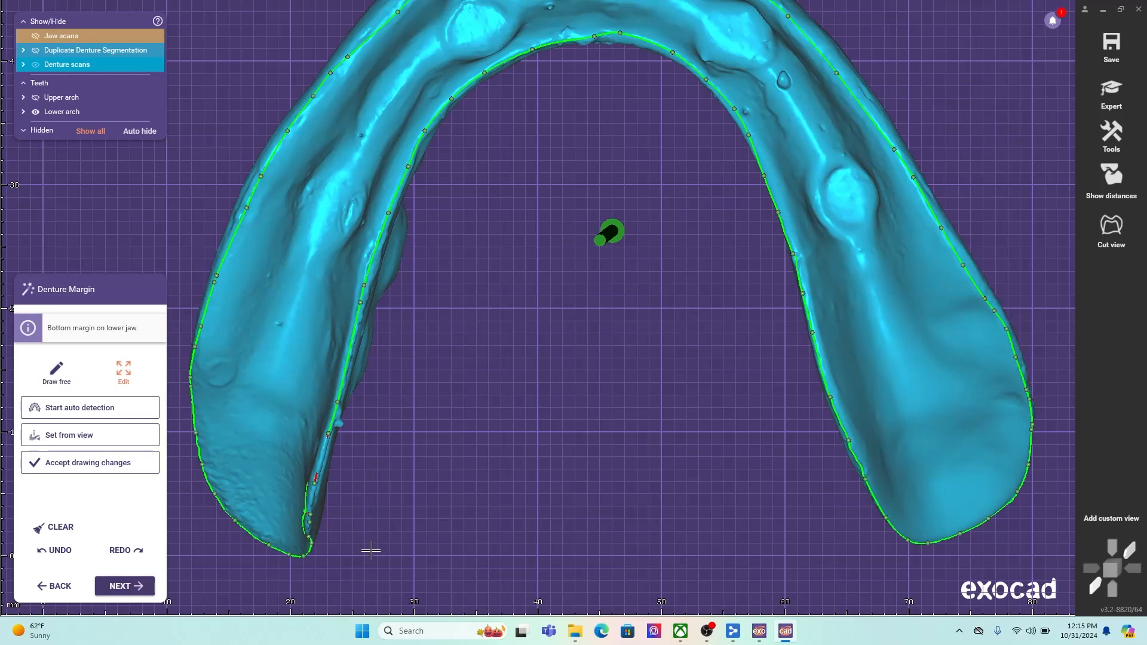
# - Correct the lower denture's bottom margin along the inner rear edge where it strays, and accept it
pyautogui.scroll(5, 396, 313)
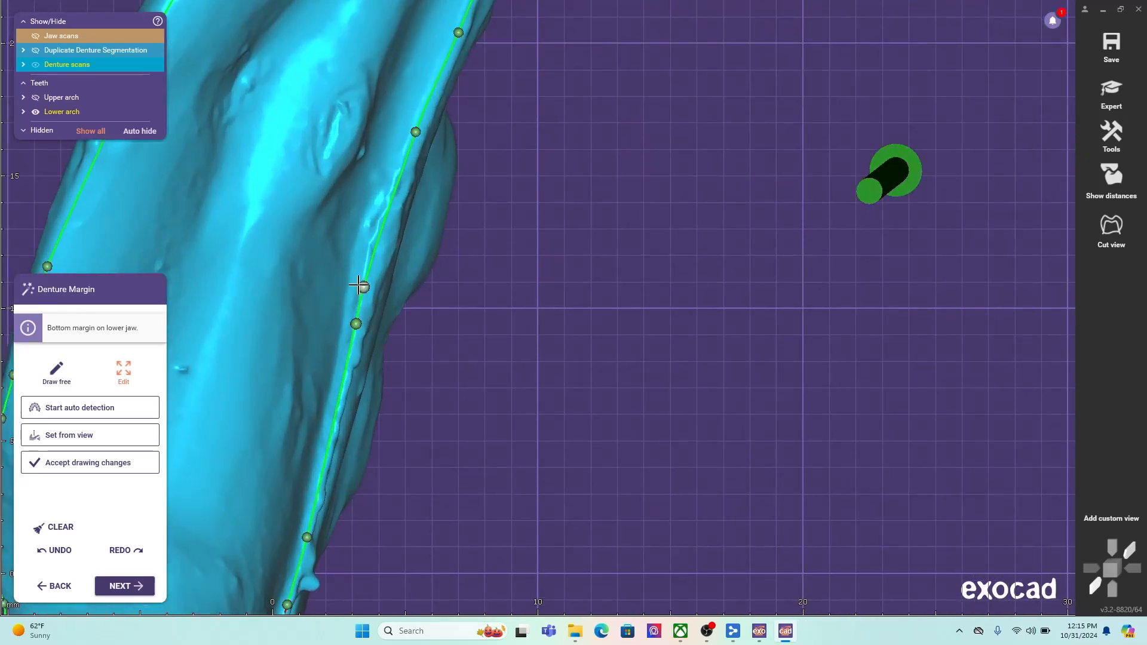
pyautogui.scroll(-6, 456, 323)
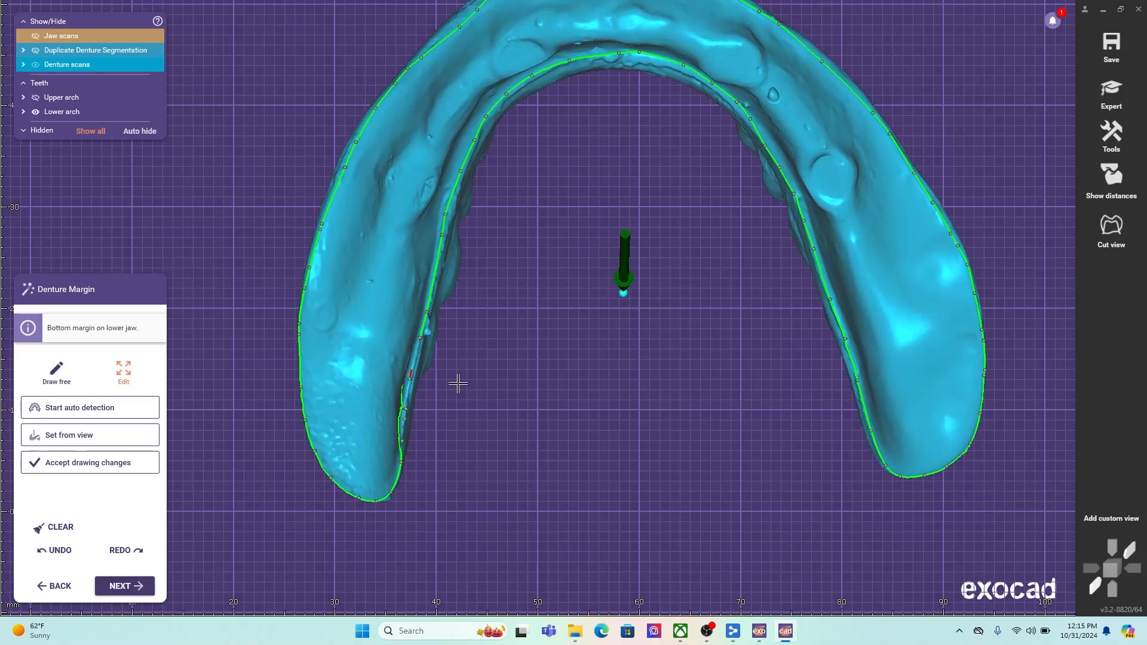
pyautogui.scroll(6, 379, 371)
pyautogui.scroll(-6, 392, 281)
pyautogui.moveTo(430, 281); pyautogui.dragTo(518, 364, button='right')
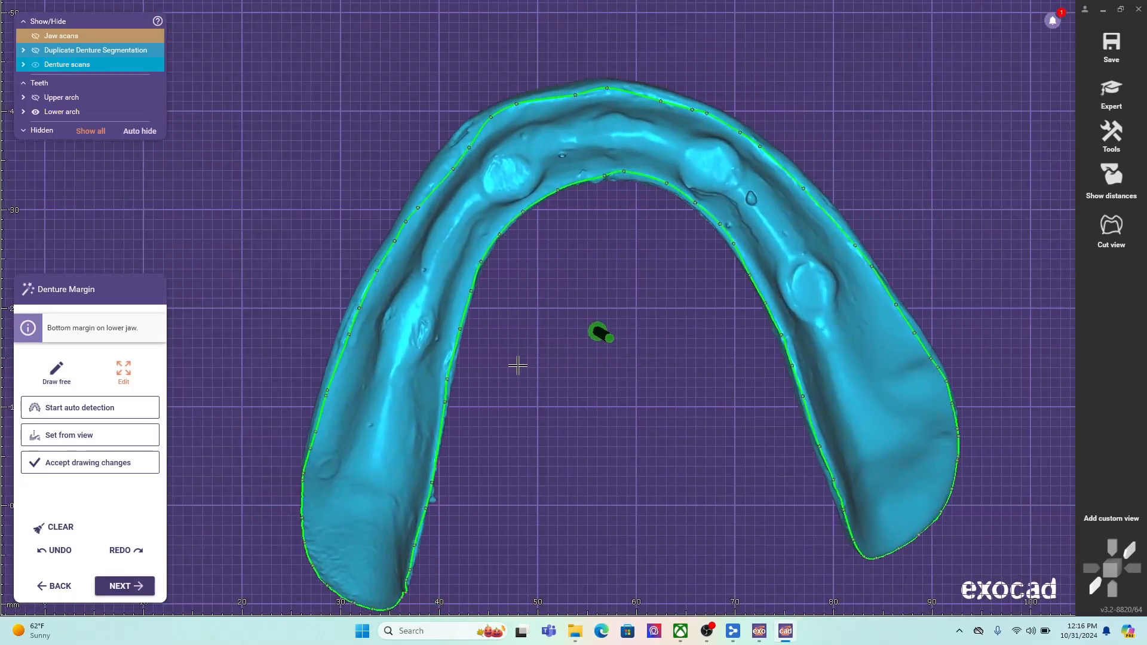
pyautogui.moveTo(517, 364); pyautogui.dragTo(476, 331, button='middle')
pyautogui.moveTo(476, 330)
pyautogui.mouseDown(button='right')
pyautogui.moveTo(492, 313)
pyautogui.moveTo(486, 328)
pyautogui.mouseUp(button='right')
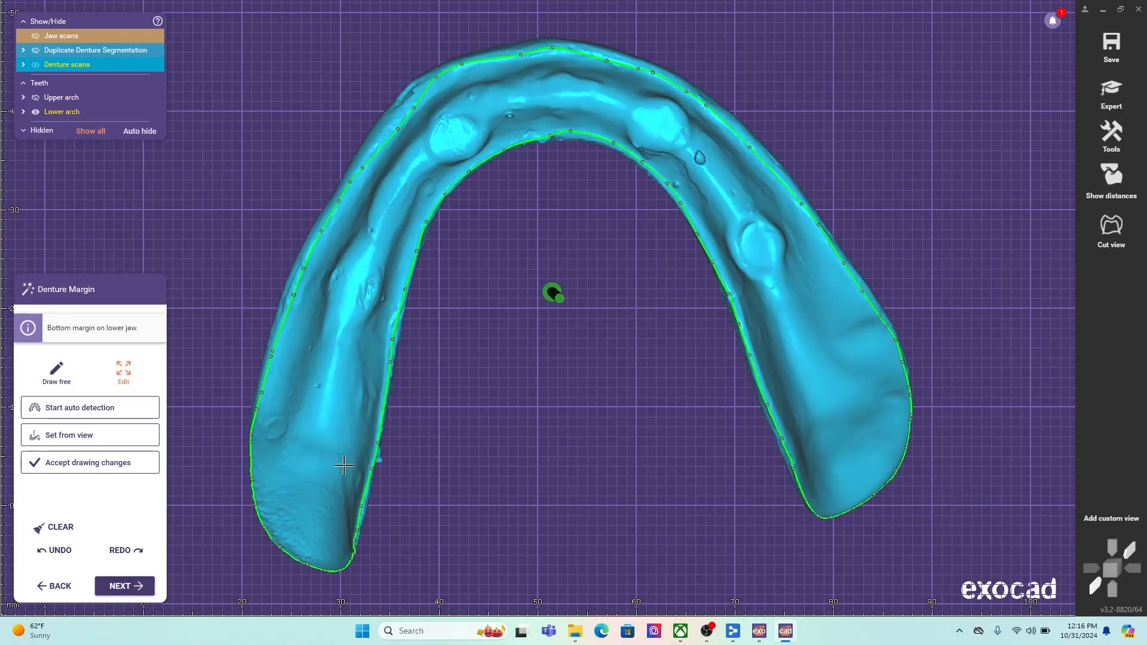
pyautogui.click(125, 585)
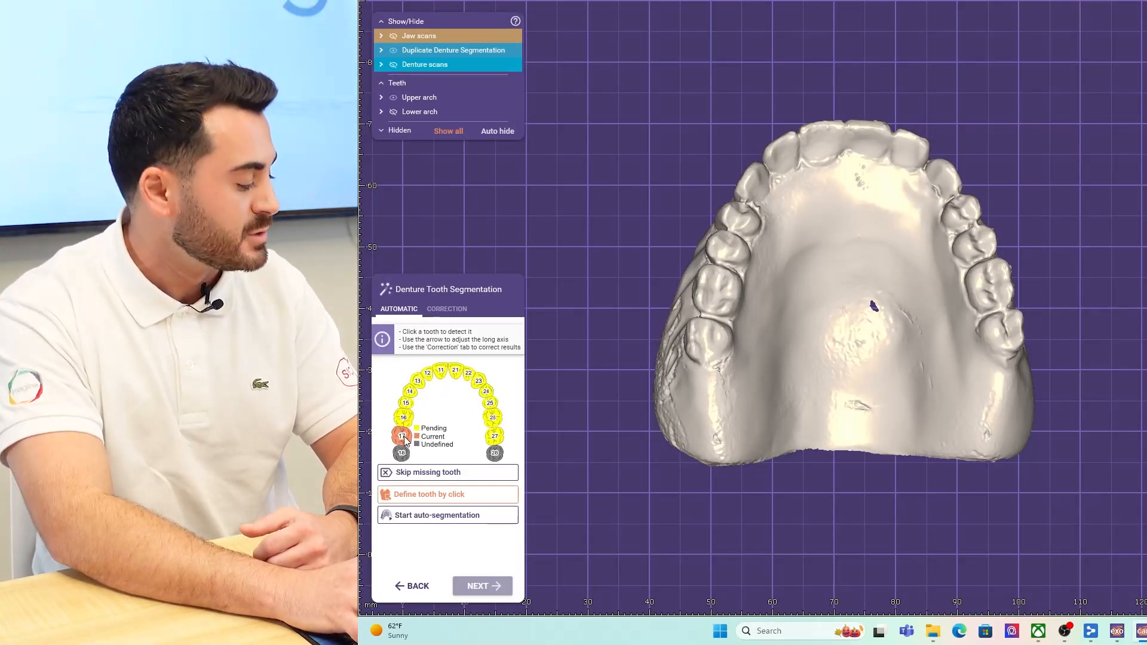
# - Segment the upper denture's posterior teeth 17, 16, 15 and 14 by defining each one on the scan
pyautogui.moveTo(806, 249); pyautogui.dragTo(757, 238, button='right')
pyautogui.moveTo(718, 364); pyautogui.dragTo(715, 357, button='right')
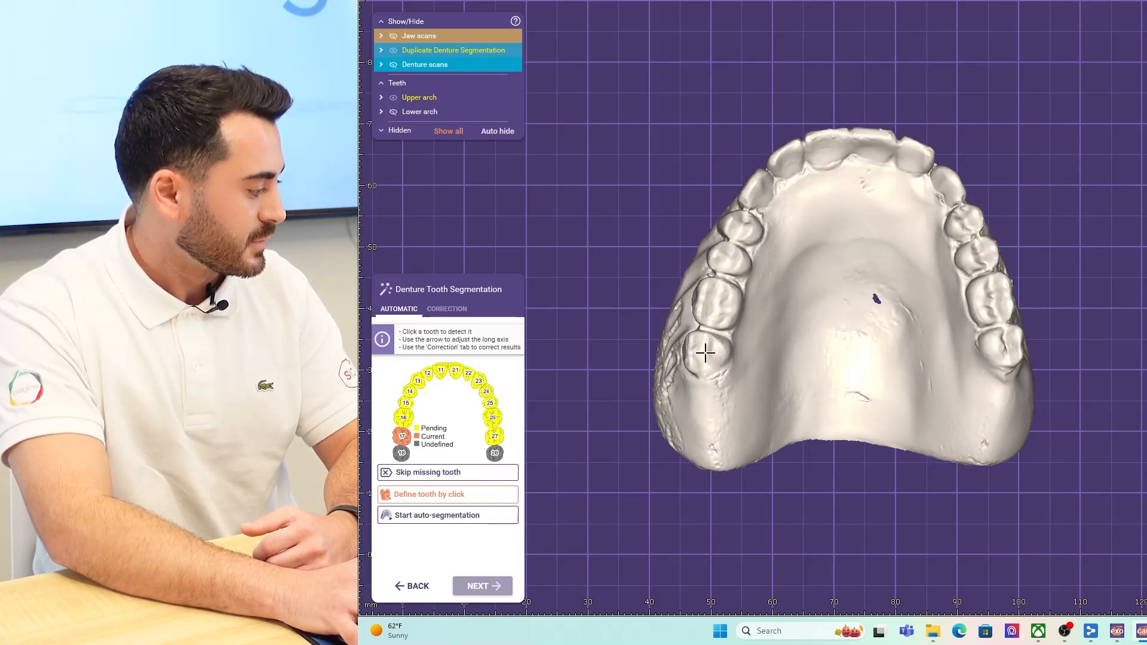
pyautogui.click(705, 354)
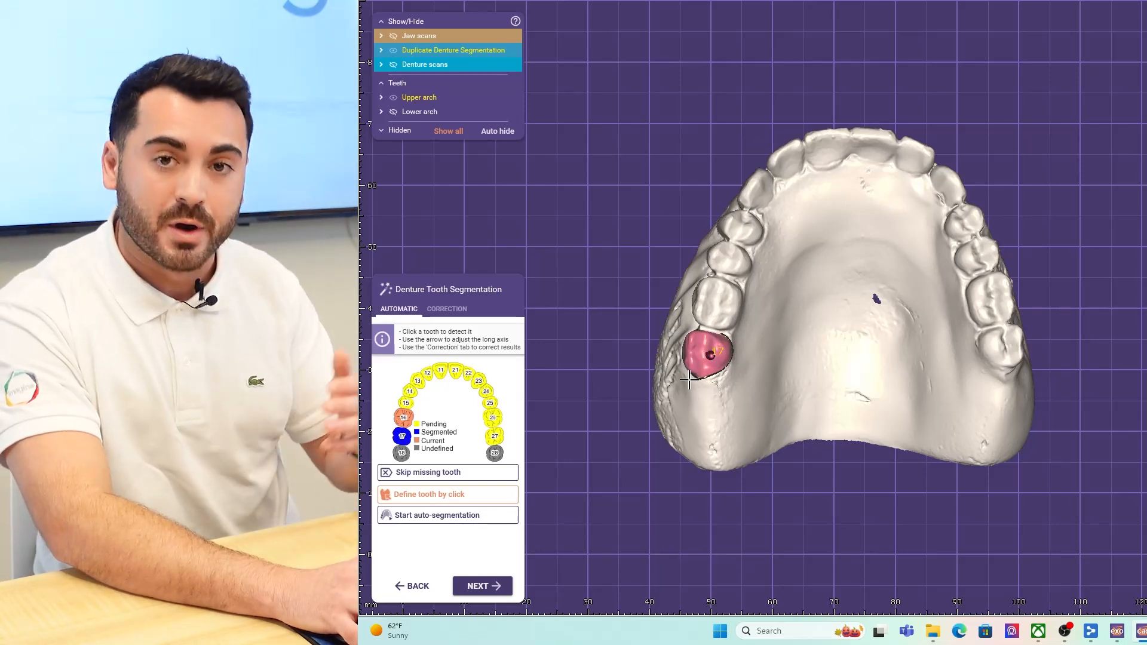
pyautogui.click(713, 301)
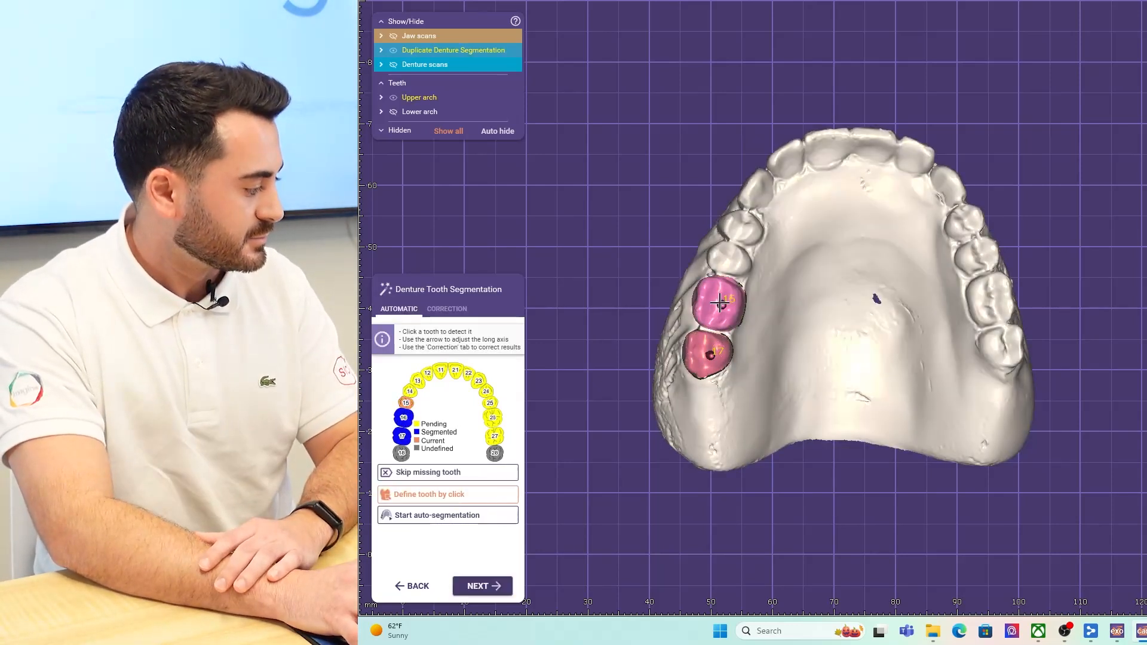
pyautogui.click(732, 257)
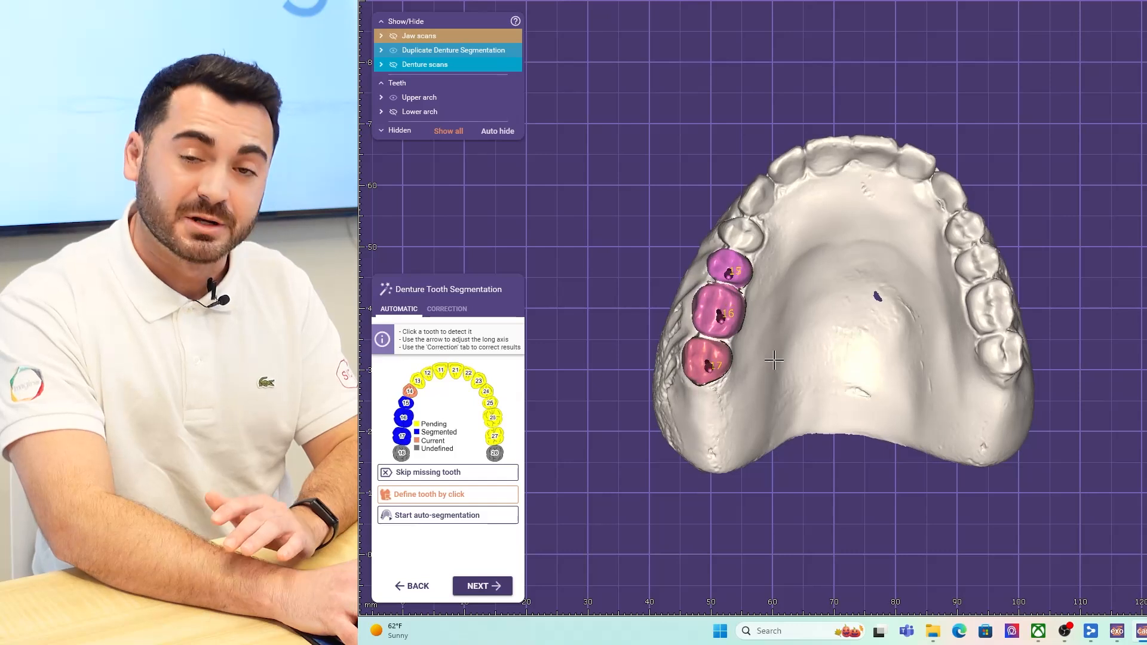
pyautogui.click(747, 234)
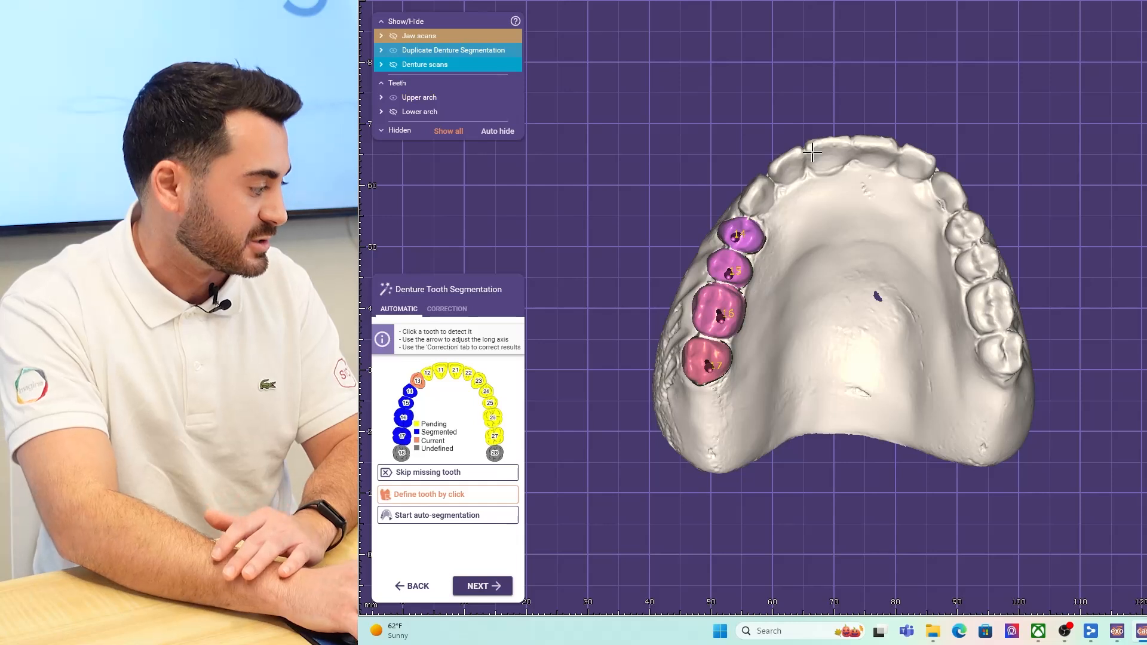
# - Segment the upper front teeth 13, 12, 11, 21 and 22 in sequence around the arch
pyautogui.moveTo(826, 156); pyautogui.dragTo(826, 206, button='right')
pyautogui.click(764, 213)
pyautogui.click(794, 188)
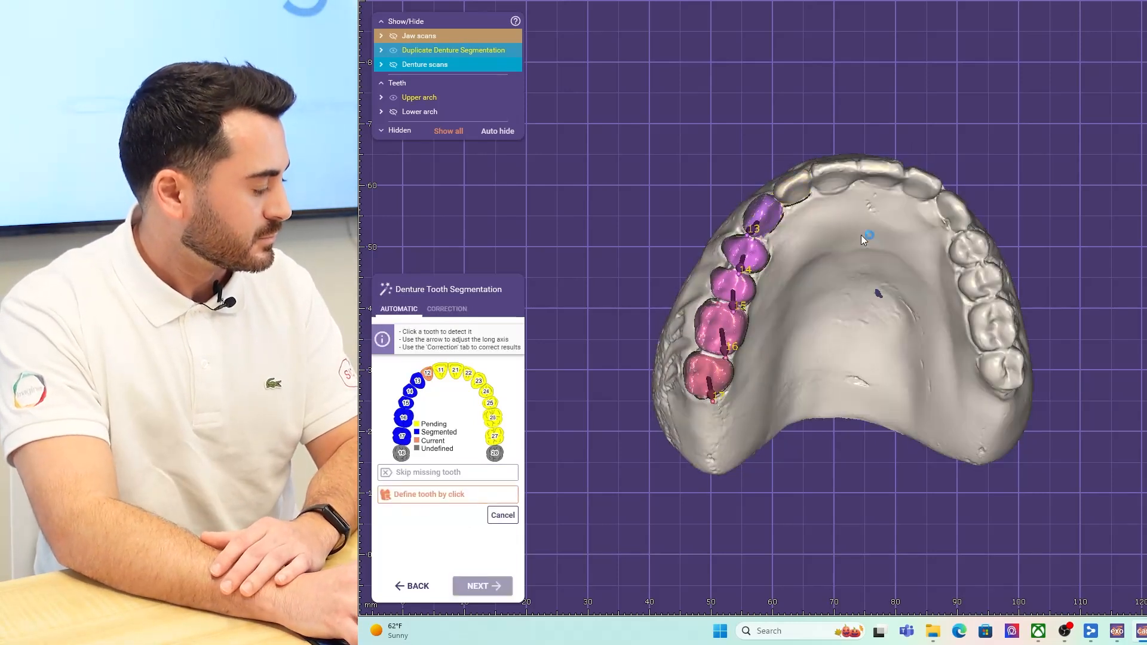
pyautogui.click(835, 173)
pyautogui.click(887, 174)
pyautogui.click(925, 183)
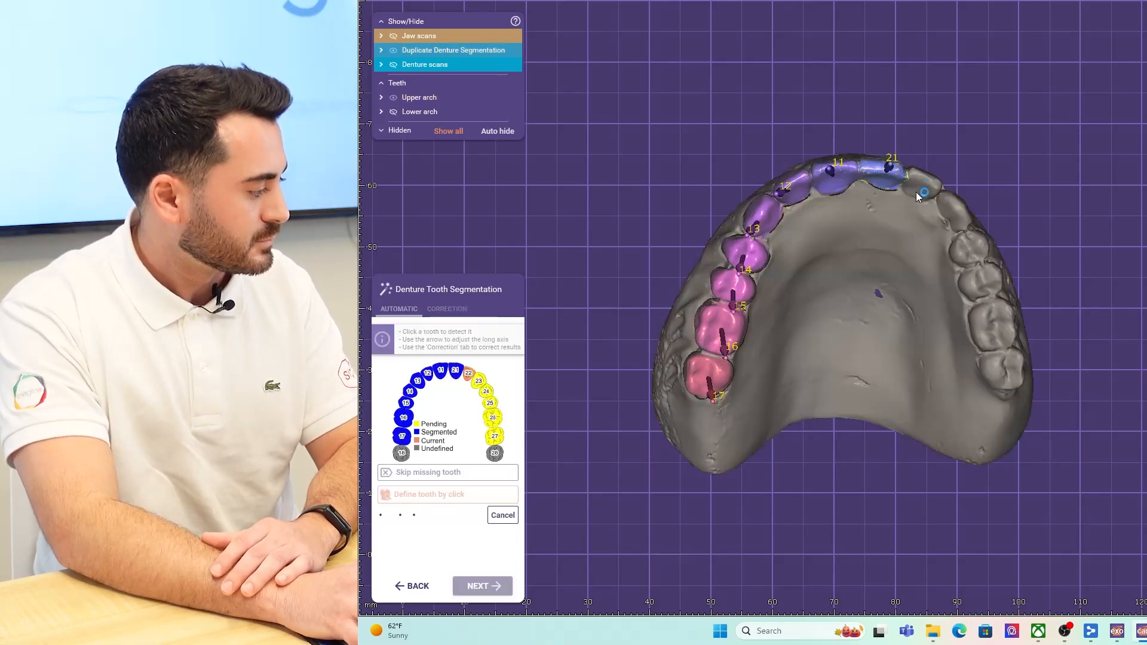
# - Segment the remaining upper teeth 23, 24, 25, 26 and 27 to complete the upper arch
pyautogui.click(961, 213)
pyautogui.click(970, 252)
pyautogui.click(983, 281)
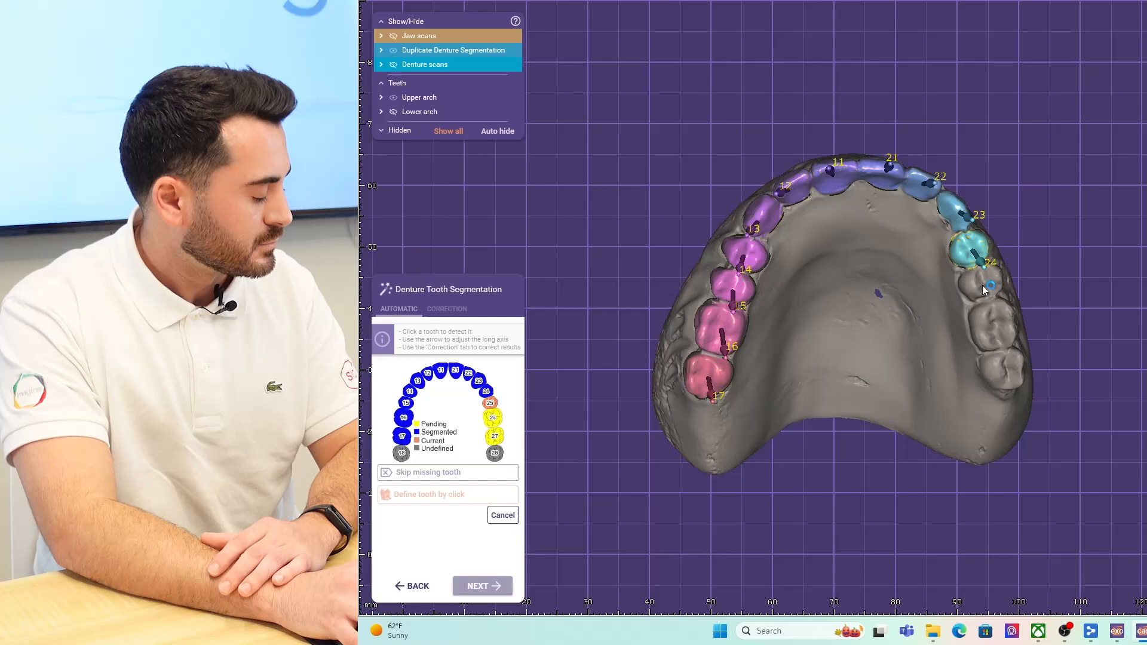
pyautogui.click(994, 324)
pyautogui.moveTo(953, 354); pyautogui.dragTo(960, 322, button='right')
pyautogui.click(1007, 360)
pyautogui.moveTo(940, 382); pyautogui.dragTo(913, 386, button='right')
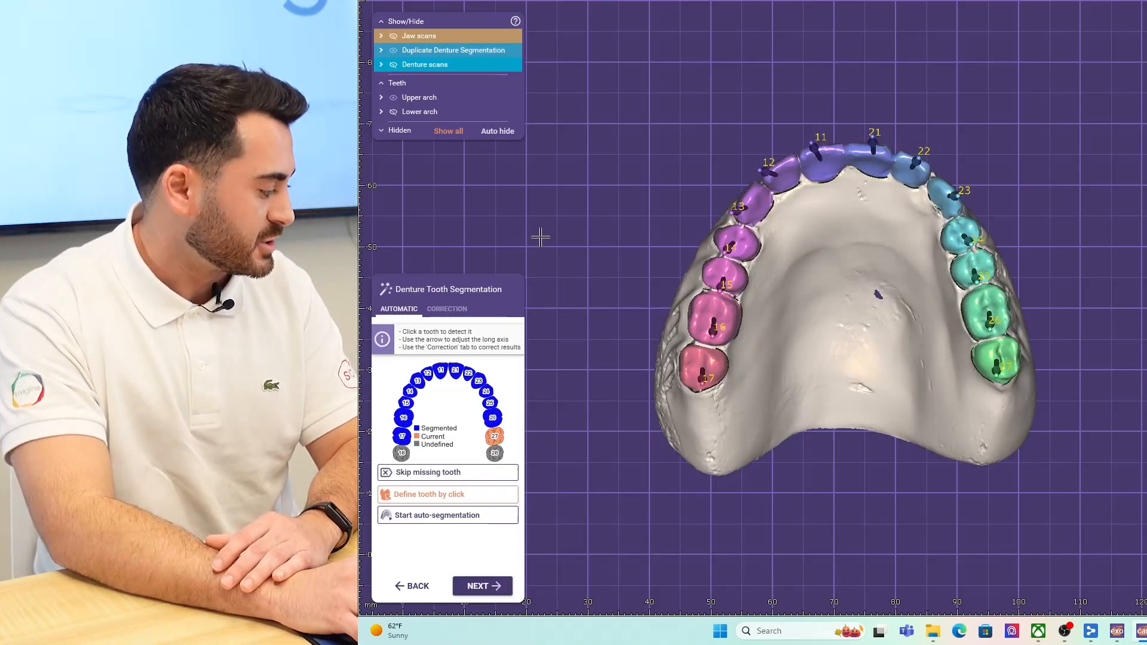
# - Review the upper tooth outlines in correction mode from several angles, and accept the upper segmentation
pyautogui.click(452, 311)
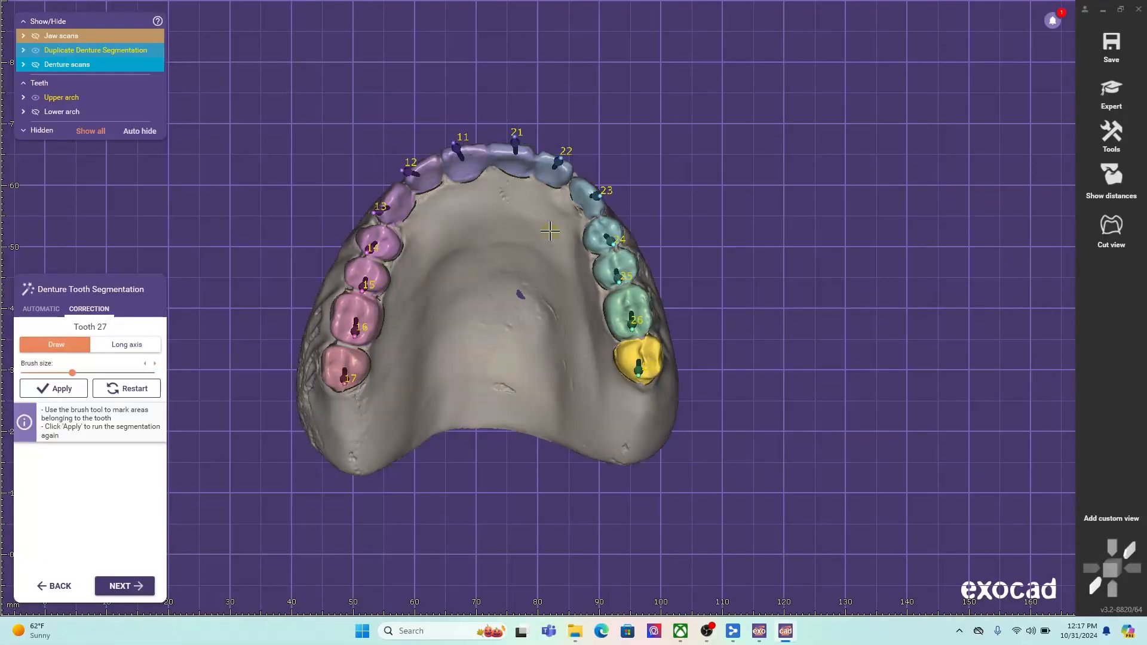
pyautogui.scroll(5, 1014, 381)
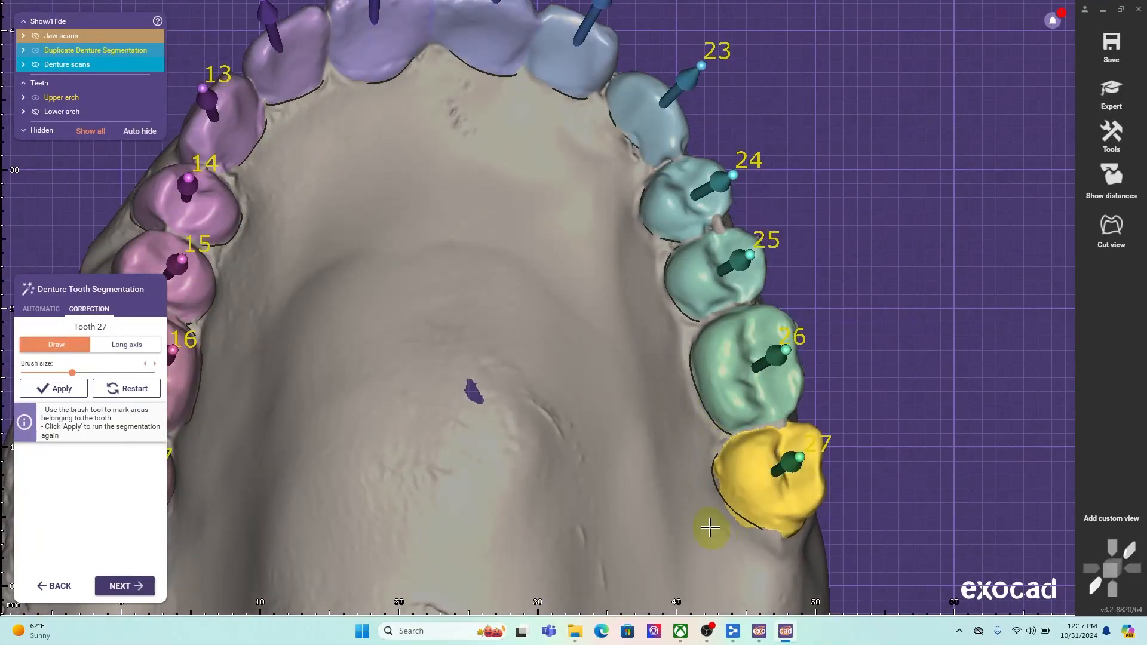
pyautogui.scroll(-5, 527, 391)
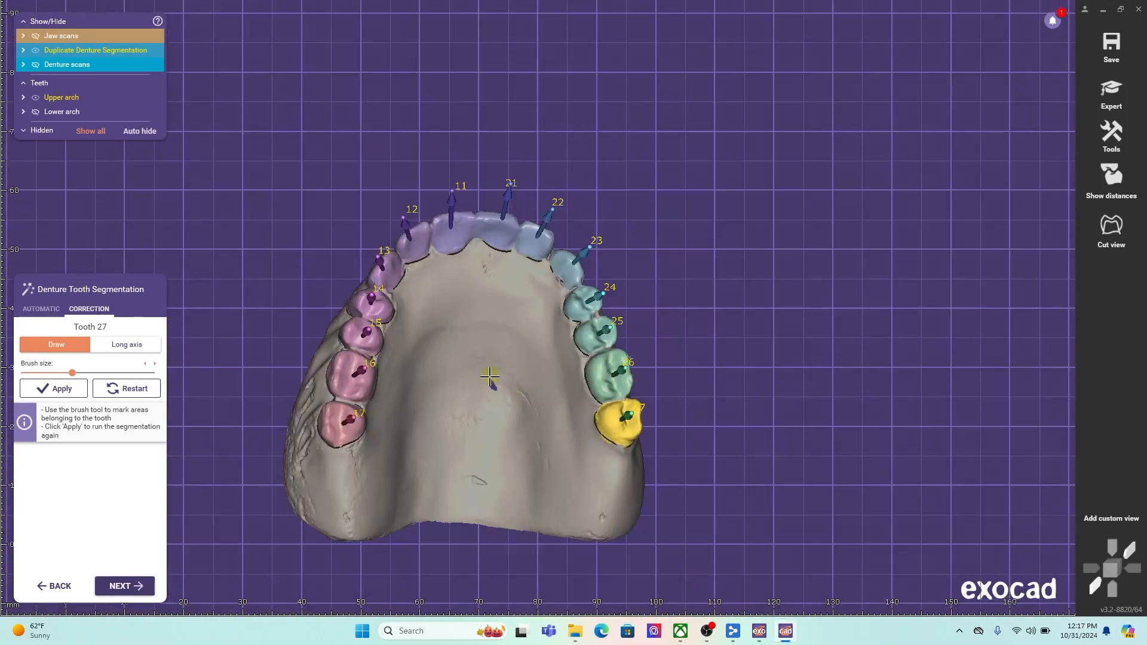
pyautogui.moveTo(392, 419); pyautogui.dragTo(402, 436, button='right')
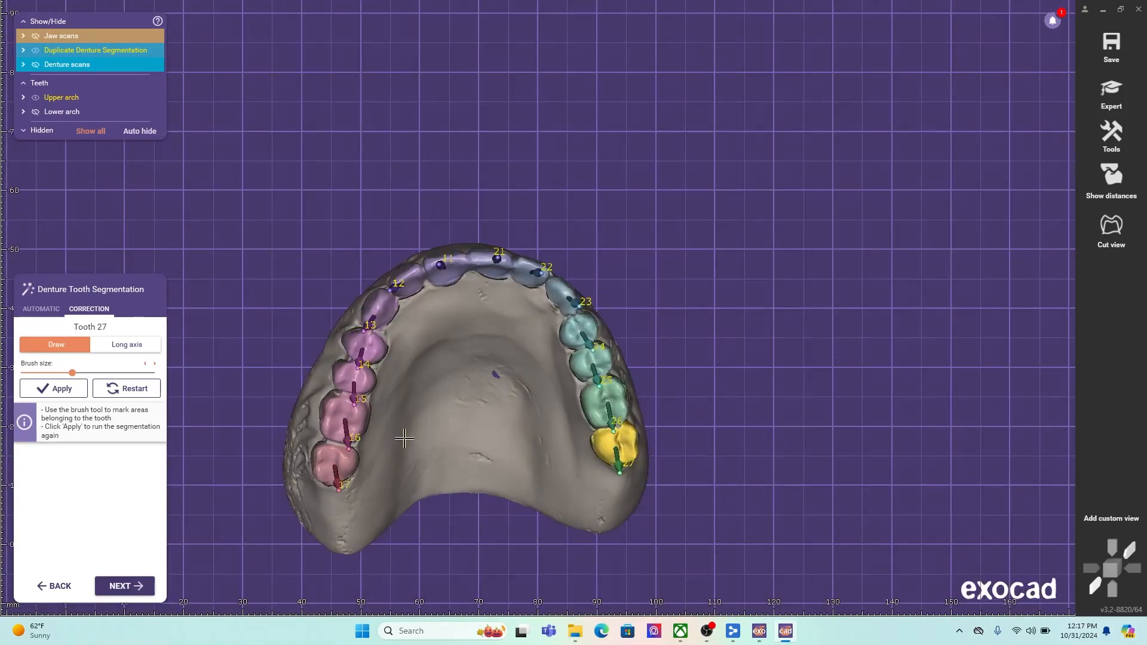
pyautogui.click(130, 590)
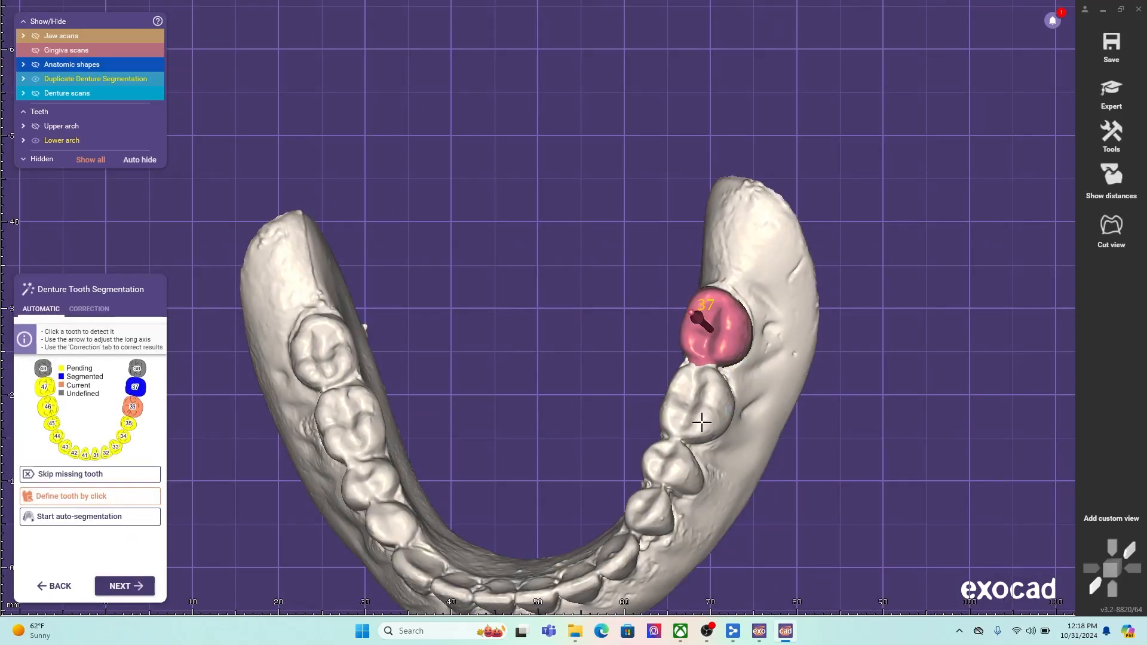
# - Segment the lower denture's teeth 36, 35, 34, 33, 32 and 31, working from the molar to the midline
pyautogui.click(698, 404)
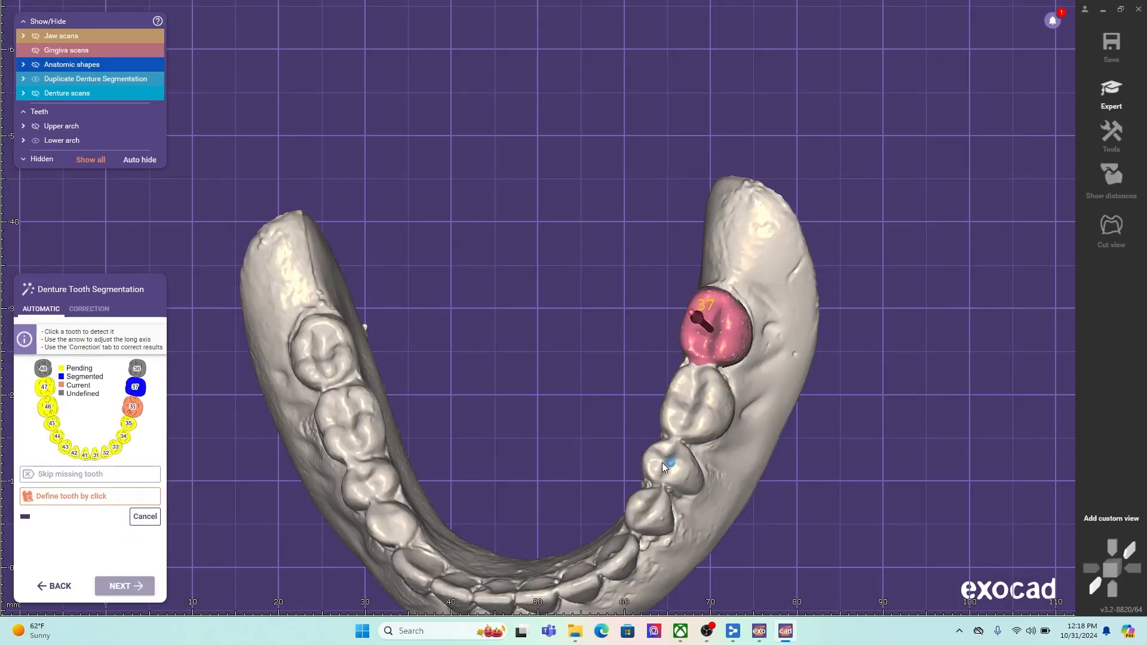
pyautogui.click(665, 466)
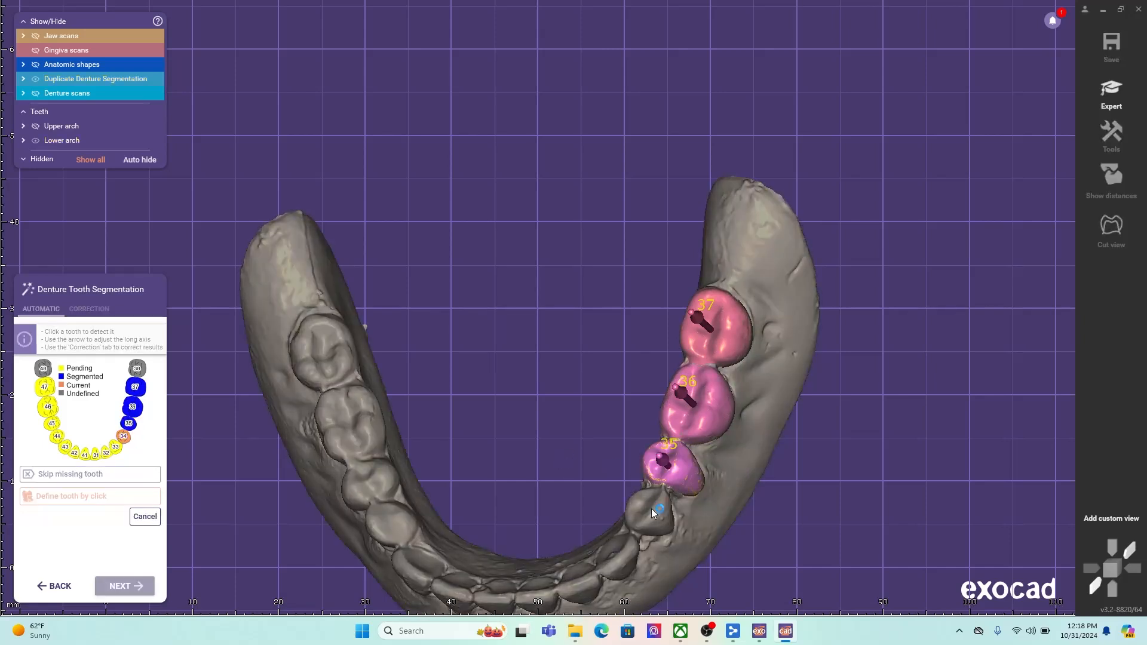
pyautogui.click(649, 506)
pyautogui.click(627, 563)
pyautogui.click(583, 588)
pyautogui.click(538, 597)
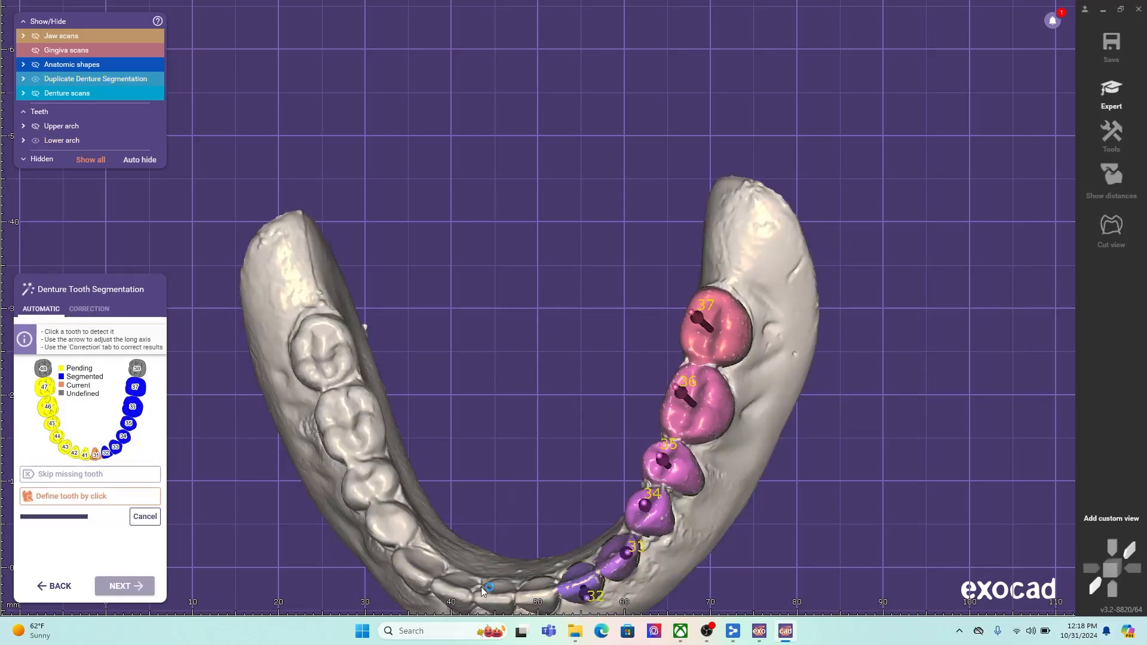
# - Segment the other half of the lower arch, defining teeth 41 through 47 in order
pyautogui.click(493, 595)
pyautogui.click(456, 589)
pyautogui.click(422, 568)
pyautogui.click(396, 525)
pyautogui.click(368, 481)
pyautogui.click(350, 418)
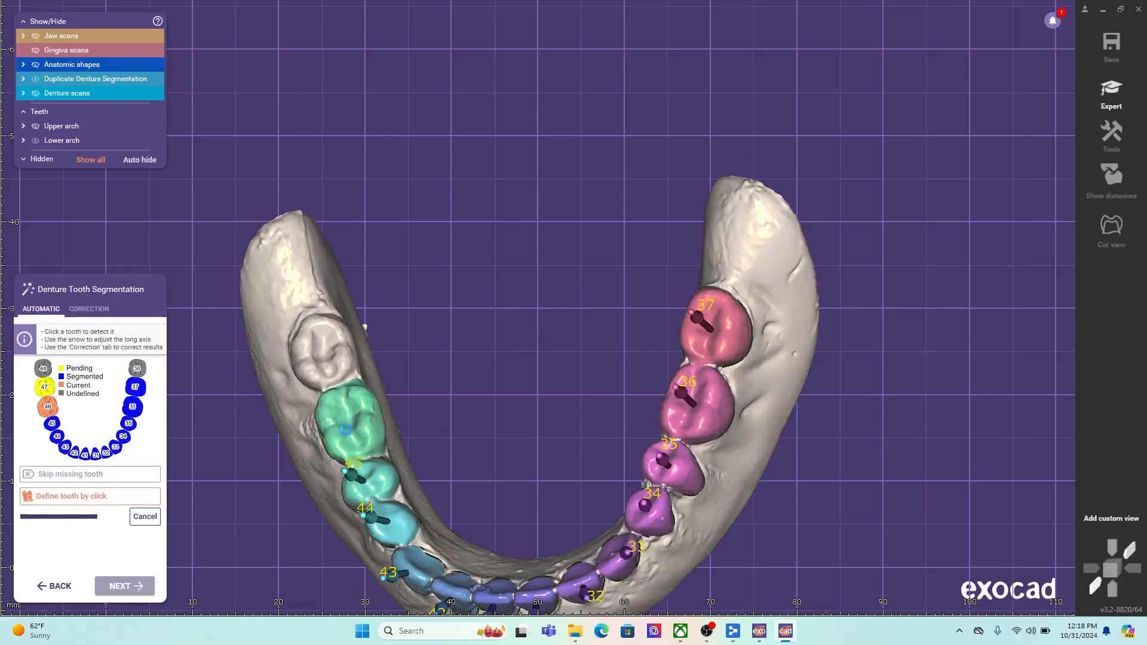
pyautogui.click(325, 362)
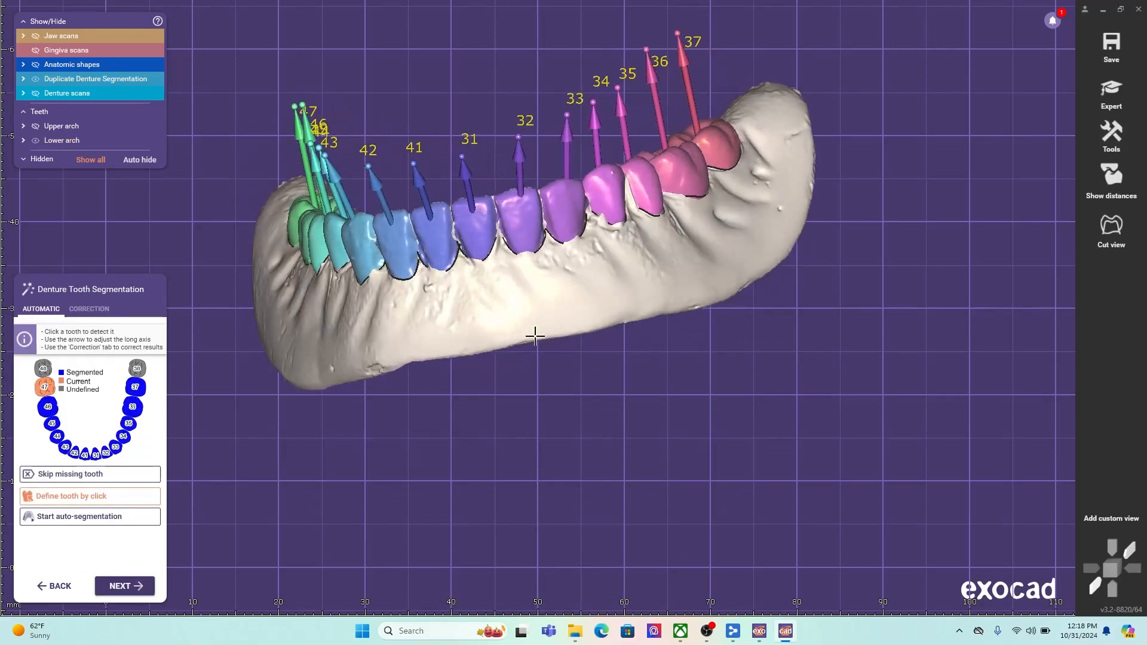